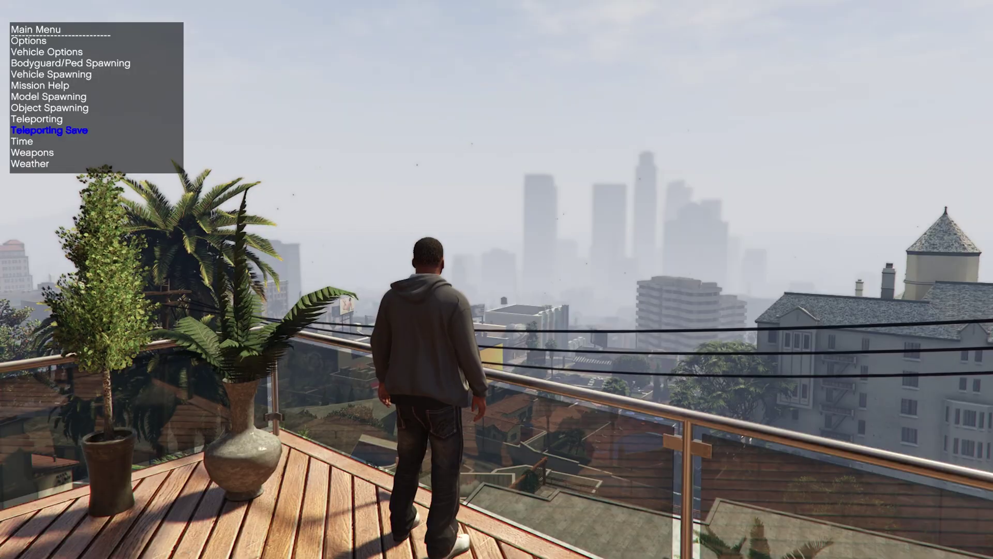
Step: In the trainer's Time menu, change Set Hour of Day from 14 to 16, then back to 14
{"action": "key", "text": "Down"}
{"action": "key", "text": "Return"}
{"action": "key", "text": "Up"}
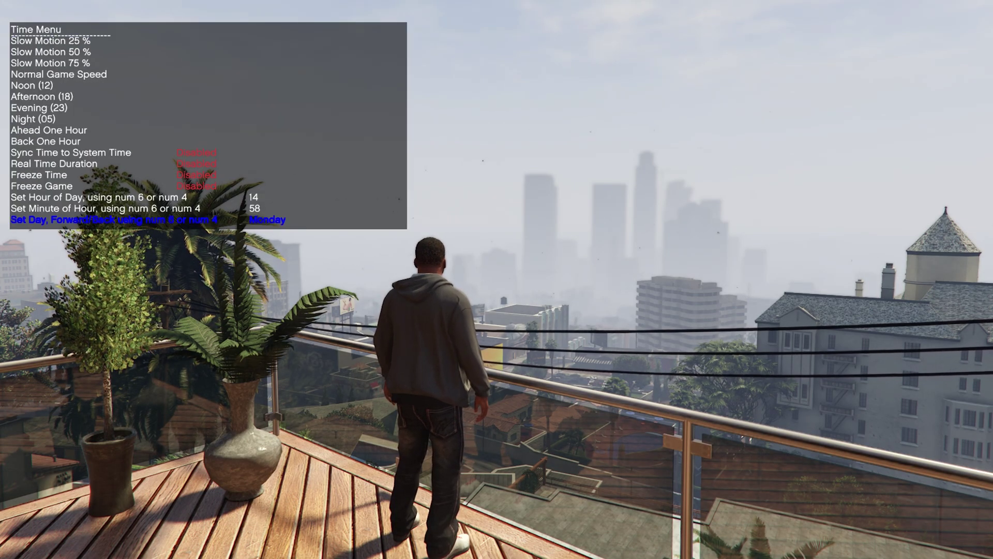
{"action": "key", "text": "Up"}
{"action": "key", "text": "Up"}
{"action": "key", "text": "KP_6"}
{"action": "key", "text": "KP_6"}
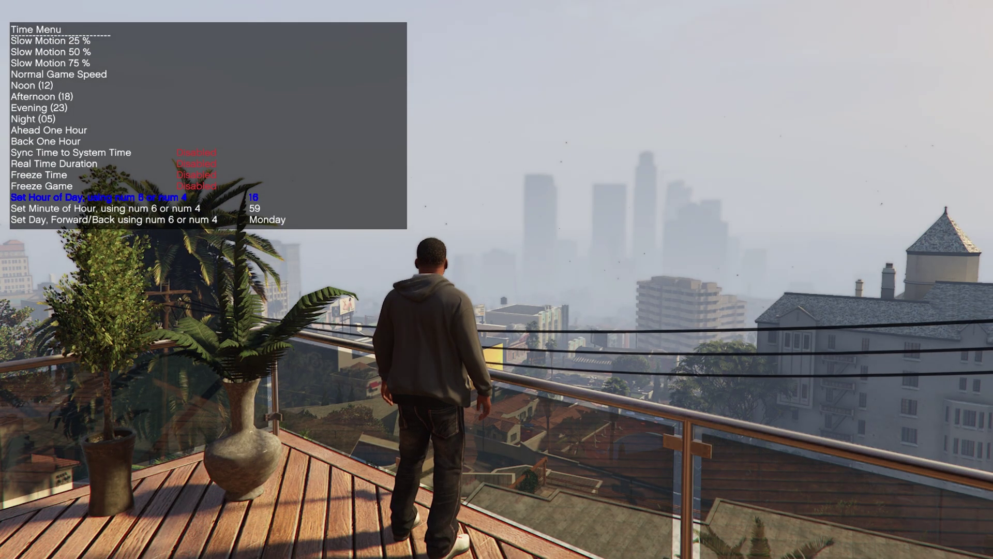
{"action": "key", "text": "KP_4"}
{"action": "key", "text": "KP_4"}
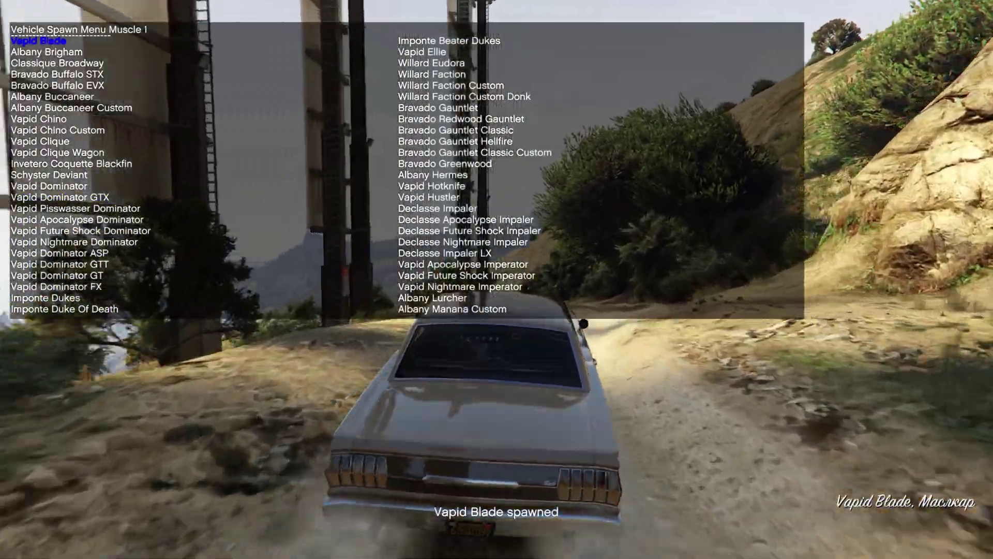
Step: Close the Vehicle Spawn Menu and walk the character into the PDM showroom
{"action": "key", "text": "F4"}
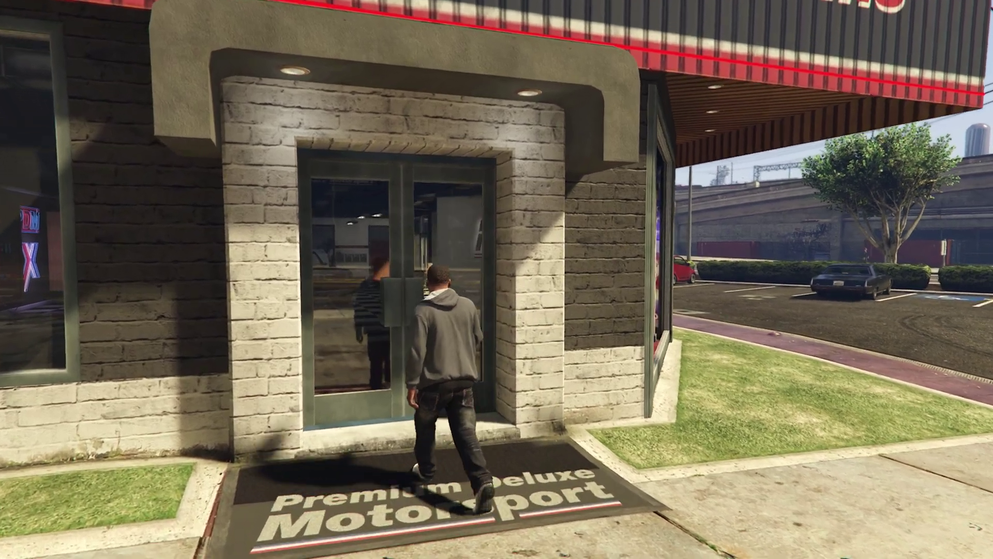
{"action": "key", "text": "w"}
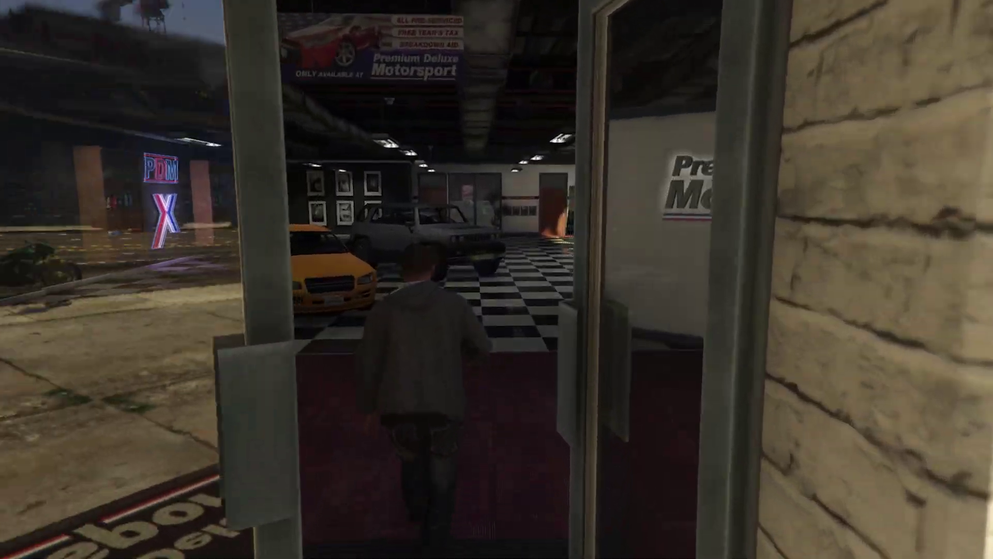
{"action": "key", "text": "w"}
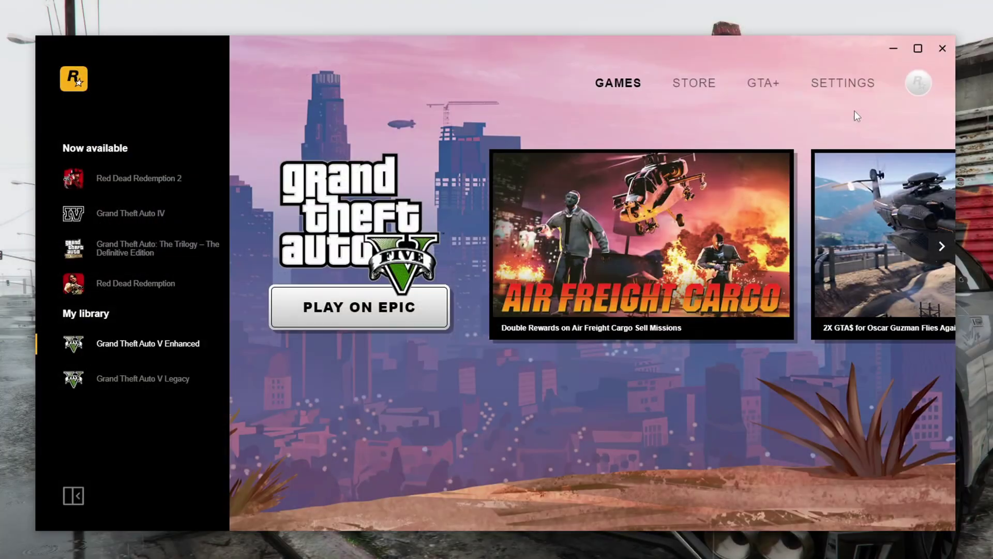
Step: Uncheck BattlEye under General in the launcher's Settings
{"action": "left_click", "coordinate": [870, 86]}
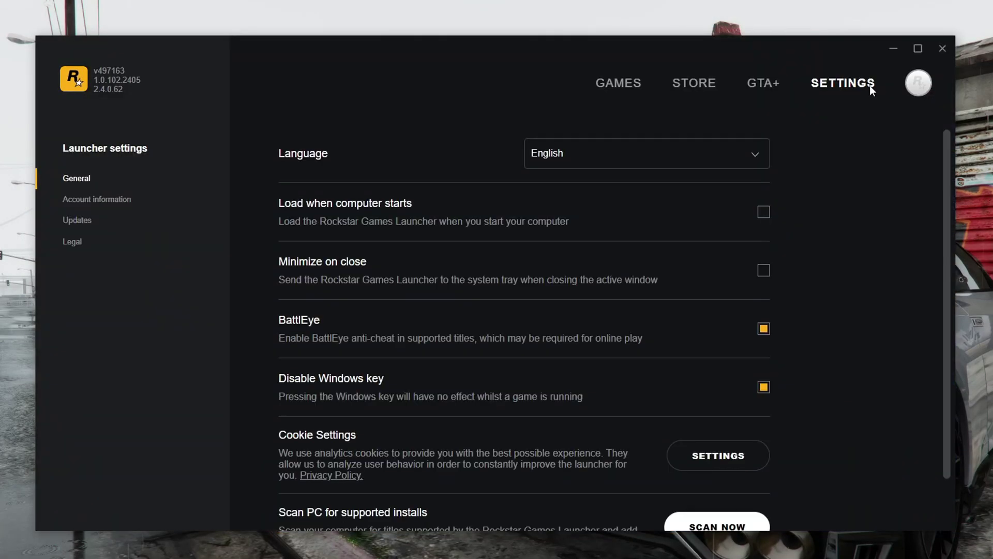
{"action": "left_click", "coordinate": [765, 334]}
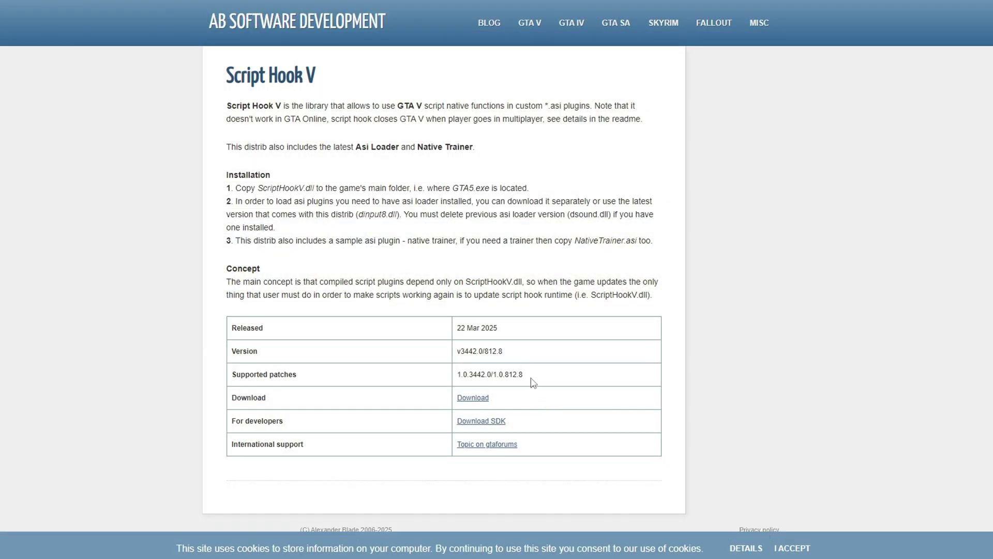
Step: Highlight '812.8' in the Supported patches row of the Script Hook V table
{"action": "left_click_drag", "start_coordinate": [531, 381], "coordinate": [505, 374]}
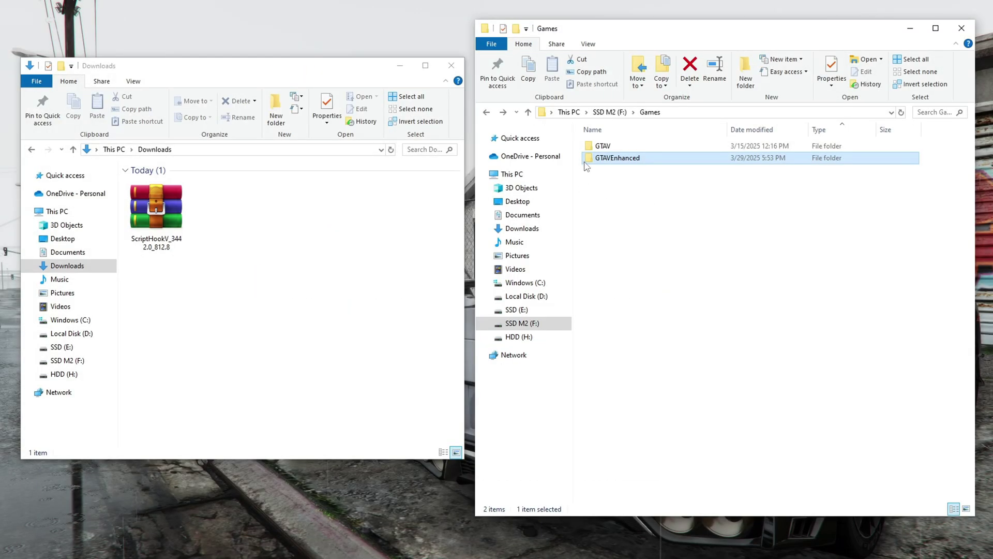
Step: Copy dinput8.dll, ScriptHookV.dll and xinput1_4.dll from the archive's bin folder into GTAVEnhanced
{"action": "double_click", "coordinate": [585, 158]}
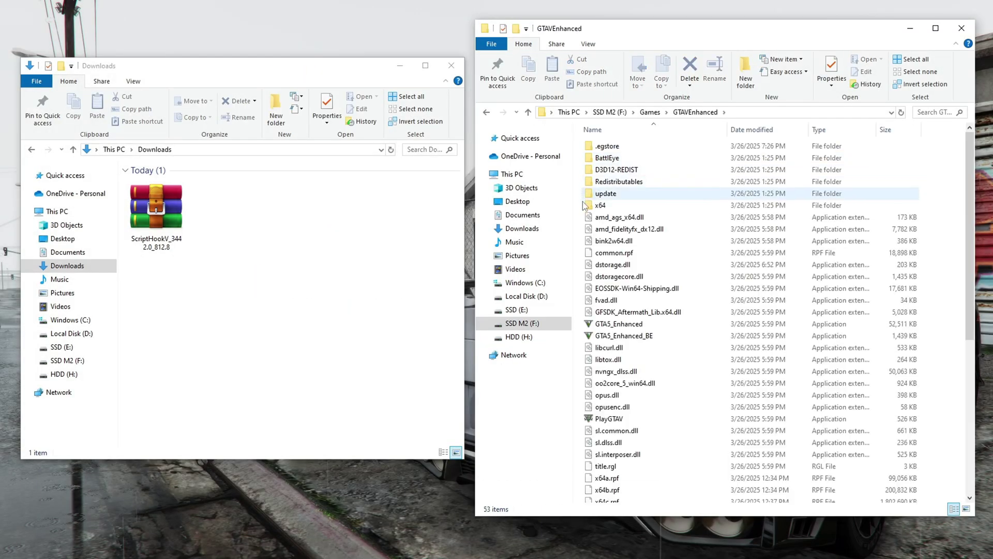
{"action": "double_click", "coordinate": [180, 254]}
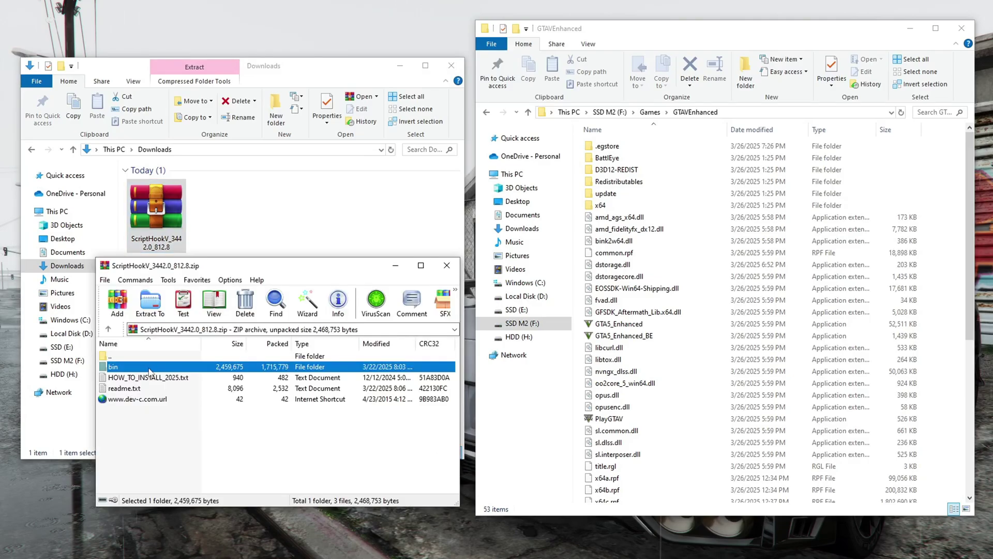
{"action": "double_click", "coordinate": [148, 370]}
{"action": "left_click_drag", "start_coordinate": [133, 379], "coordinate": [582, 385]}
{"action": "left_click_drag", "start_coordinate": [144, 400], "coordinate": [571, 397]}
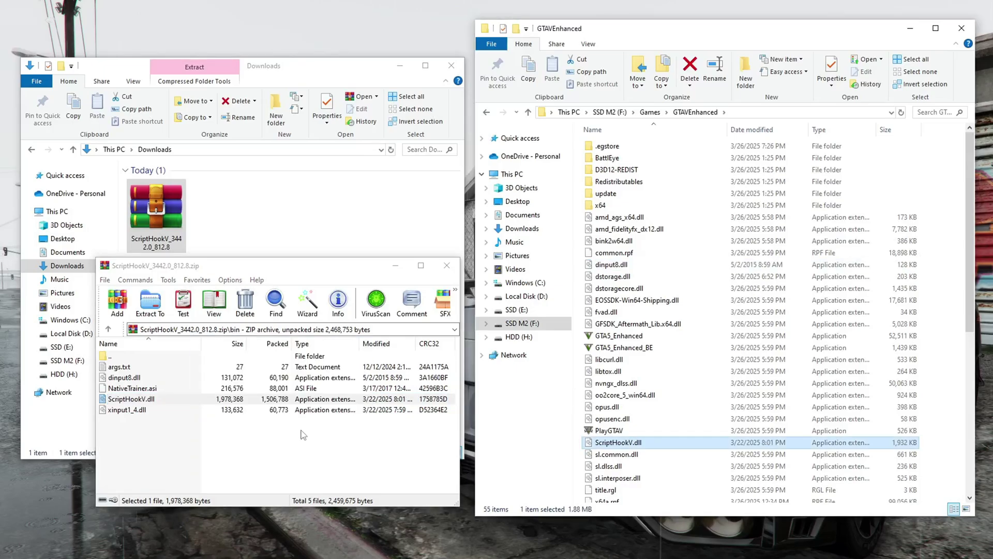
{"action": "left_click_drag", "start_coordinate": [126, 411], "coordinate": [577, 413]}
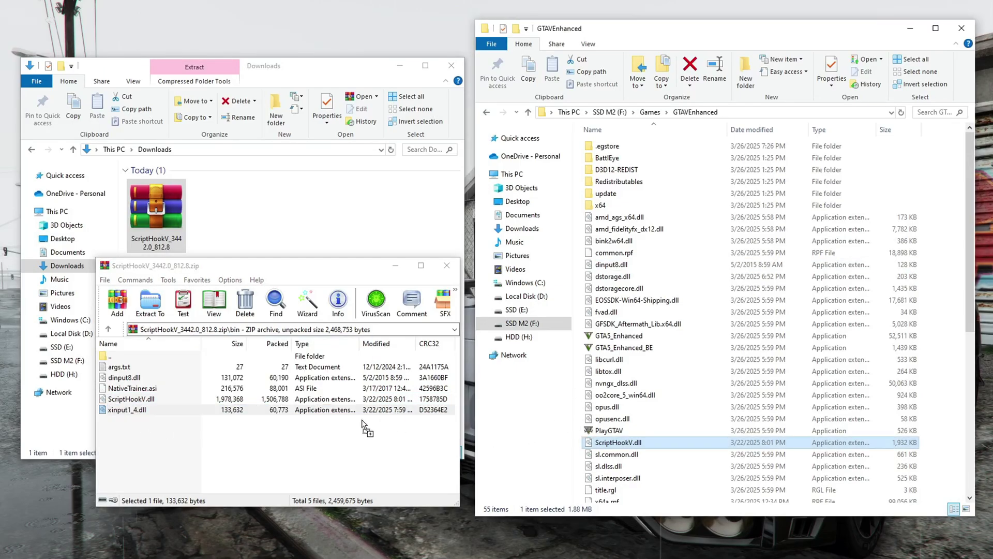
Step: Select the DLLs and NativeTrainer.asi in the archive, then close WinRAR
{"action": "left_click", "coordinate": [124, 377]}
{"action": "left_click", "coordinate": [153, 399], "text": "ctrl"}
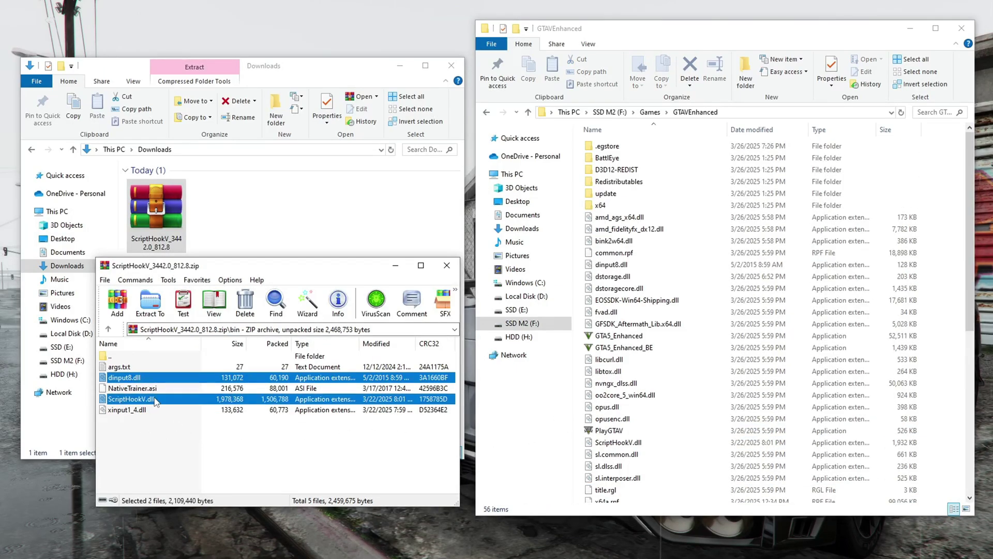
{"action": "left_click", "coordinate": [166, 411]}
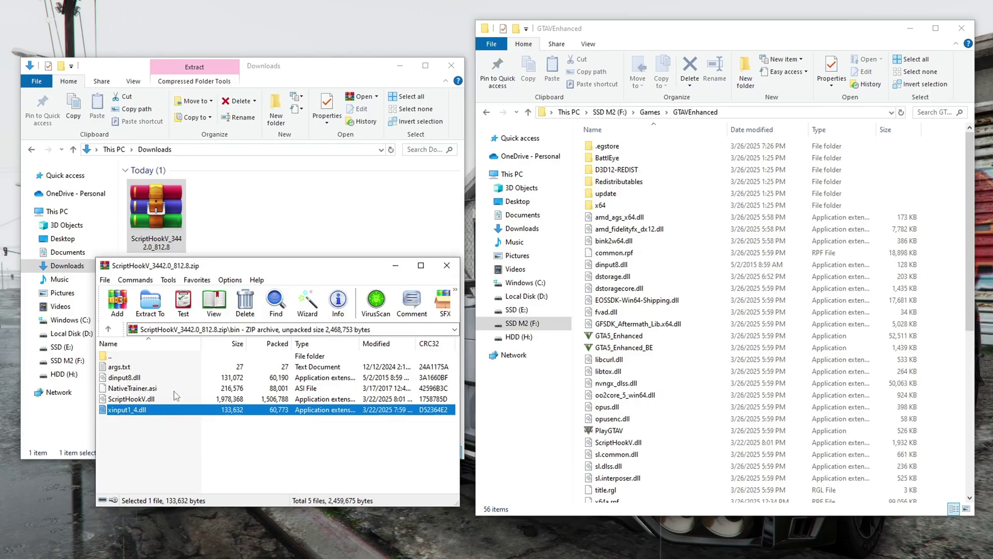
{"action": "left_click", "coordinate": [174, 389]}
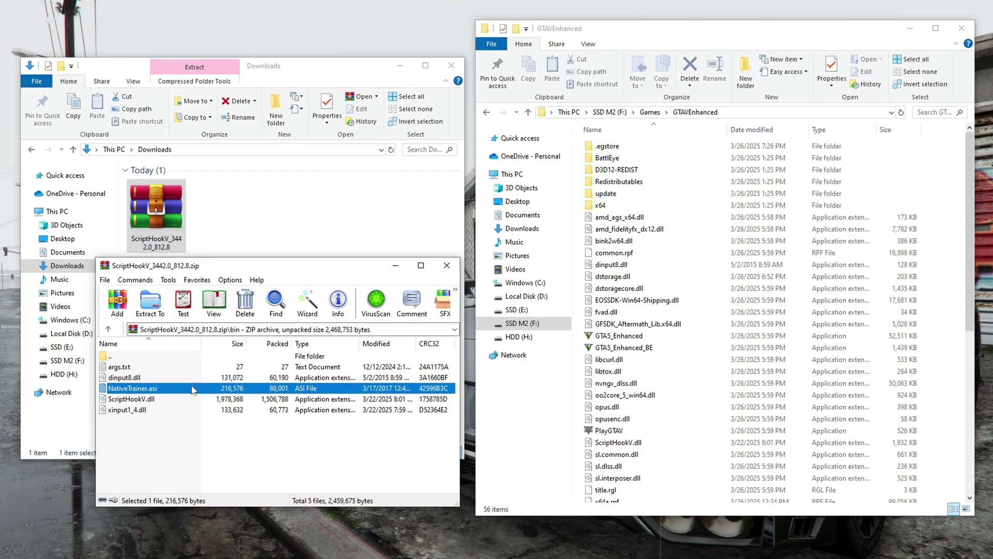
{"action": "left_click", "coordinate": [447, 265]}
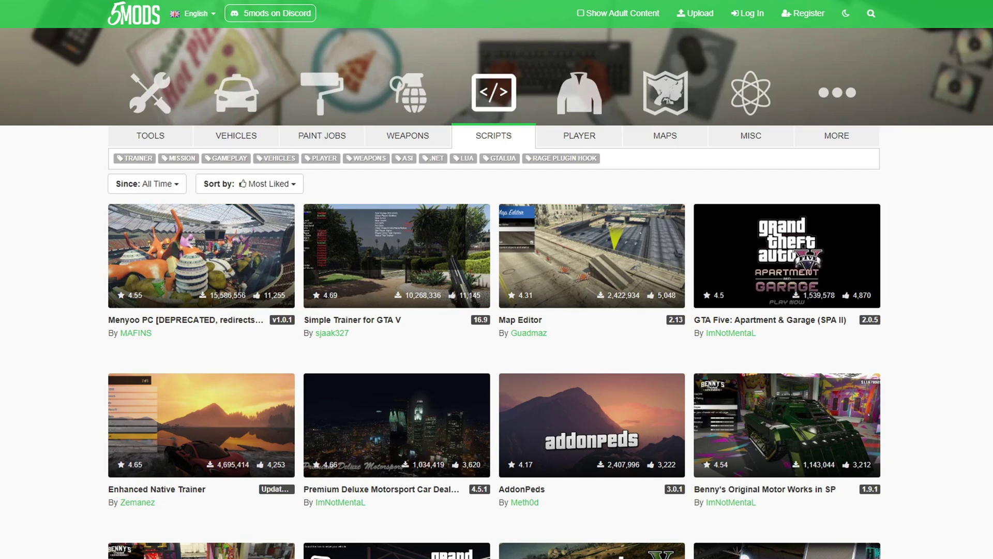
Step: Scroll through the 5mods Scripts listing to find Simple Trainer for GTA V
{"action": "scroll", "coordinate": [497, 289], "scroll_direction": "down", "scroll_amount": 5}
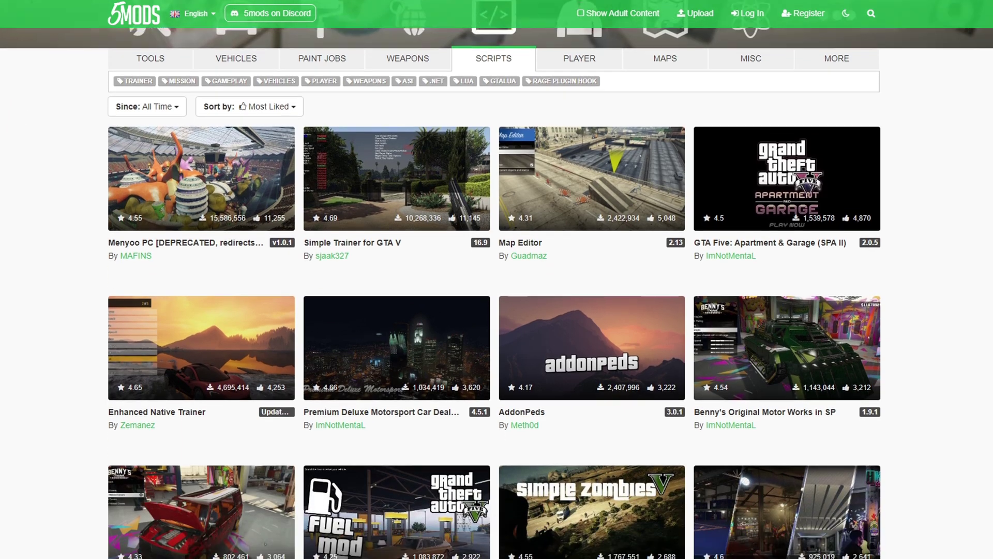
{"action": "scroll", "coordinate": [494, 290], "scroll_direction": "down", "scroll_amount": 3}
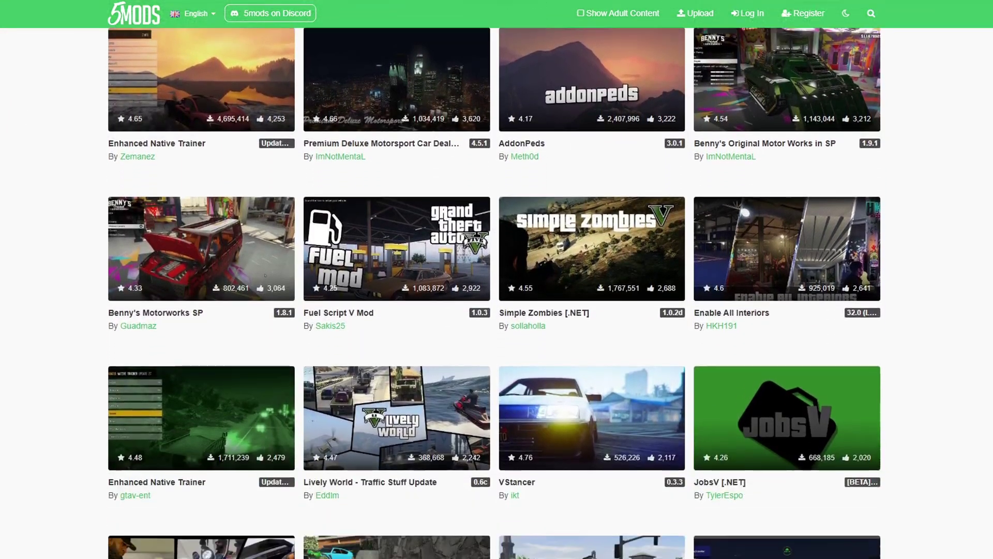
{"action": "scroll", "coordinate": [494, 290], "scroll_direction": "down", "scroll_amount": 2}
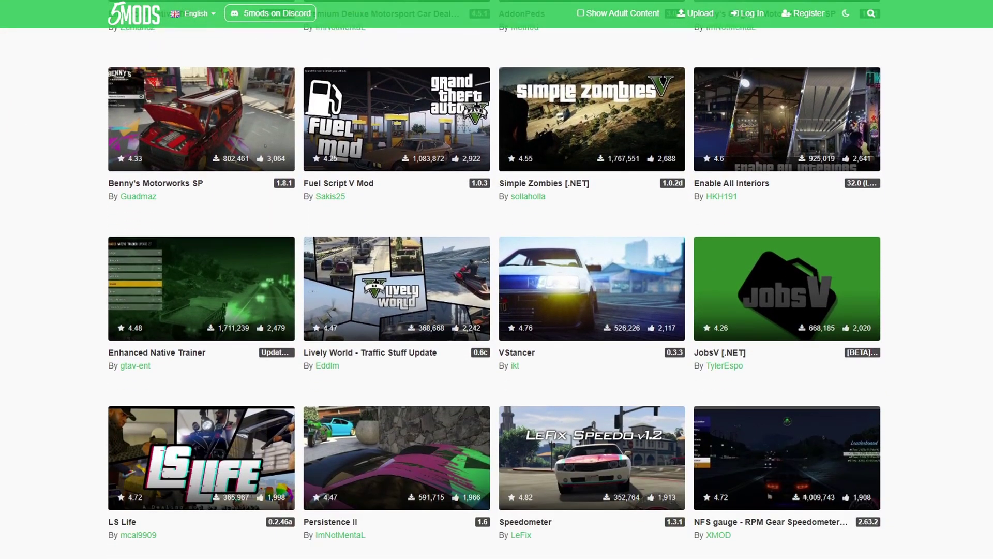
{"action": "scroll", "coordinate": [494, 290], "scroll_direction": "up", "scroll_amount": 3}
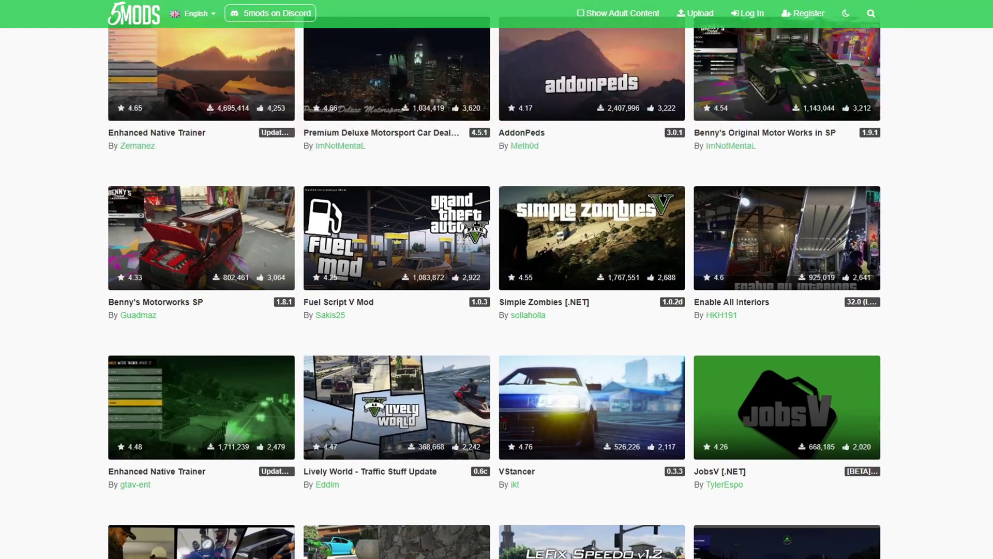
{"action": "scroll", "coordinate": [494, 290], "scroll_direction": "up", "scroll_amount": 2}
{"action": "scroll", "coordinate": [494, 290], "scroll_direction": "up", "scroll_amount": 5}
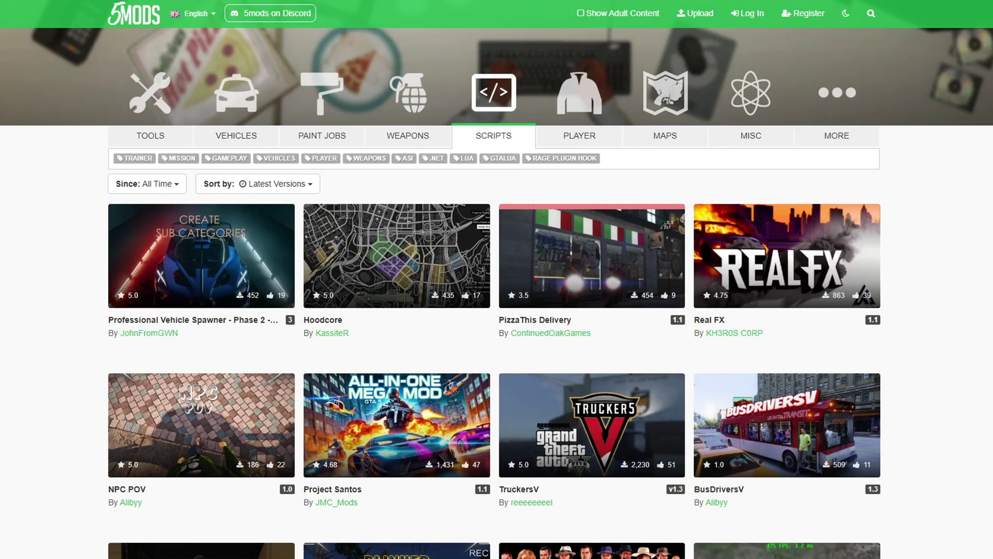
{"action": "scroll", "coordinate": [494, 290], "scroll_direction": "down", "scroll_amount": 3}
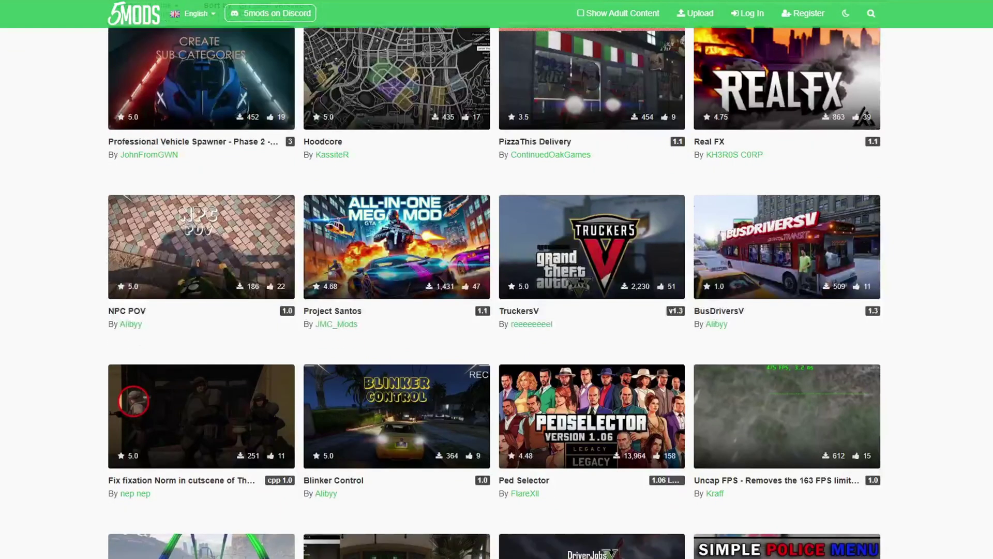
{"action": "scroll", "coordinate": [494, 290], "scroll_direction": "down", "scroll_amount": 3}
{"action": "scroll", "coordinate": [494, 290], "scroll_direction": "down", "scroll_amount": 2}
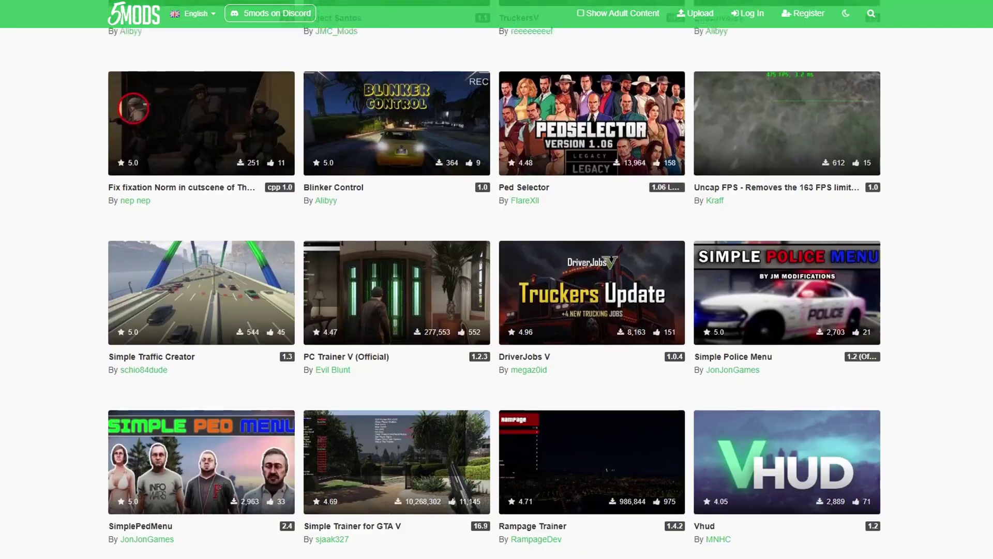
{"action": "scroll", "coordinate": [495, 290], "scroll_direction": "down", "scroll_amount": 2}
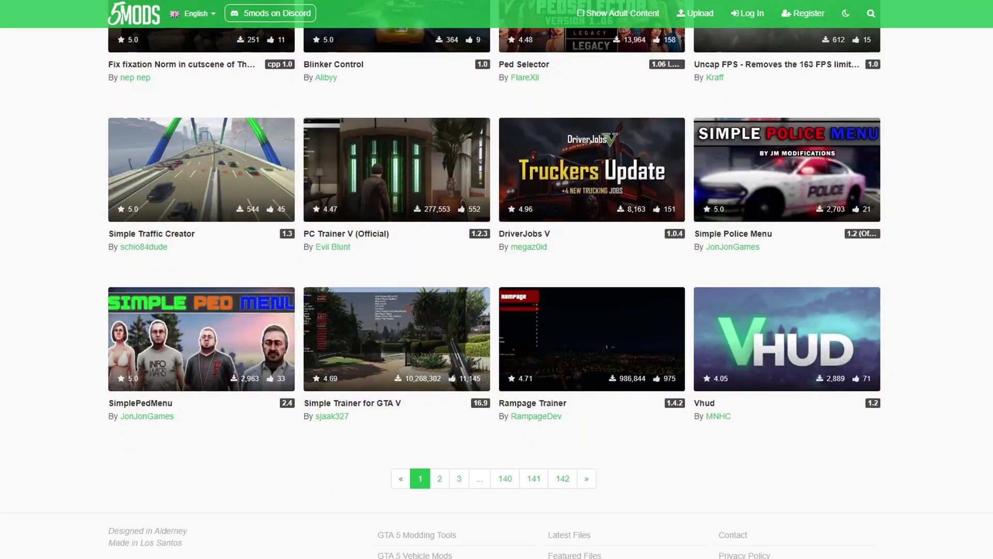
{"action": "scroll", "coordinate": [494, 290], "scroll_direction": "up", "scroll_amount": 3}
{"action": "scroll", "coordinate": [494, 289], "scroll_direction": "up", "scroll_amount": 5}
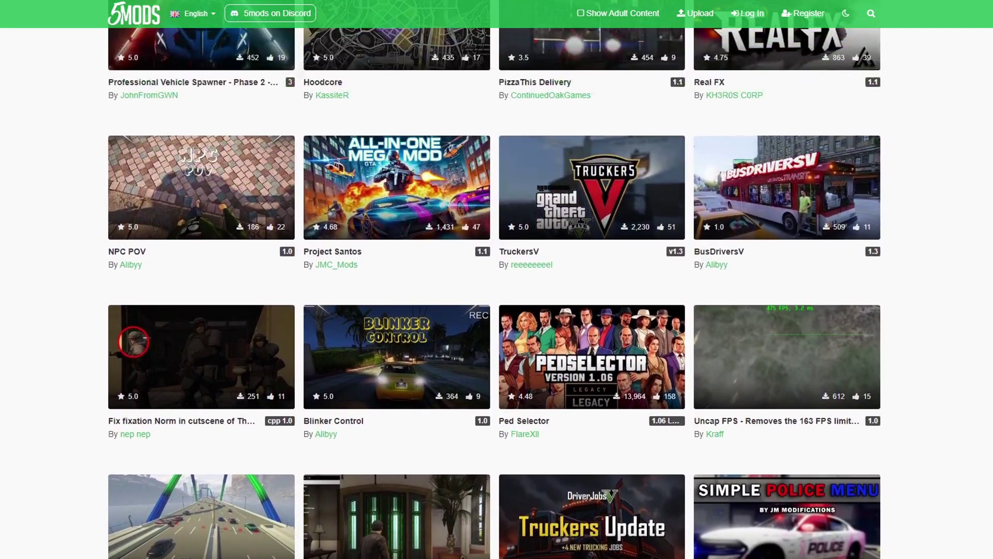
{"action": "scroll", "coordinate": [494, 290], "scroll_direction": "up", "scroll_amount": 2}
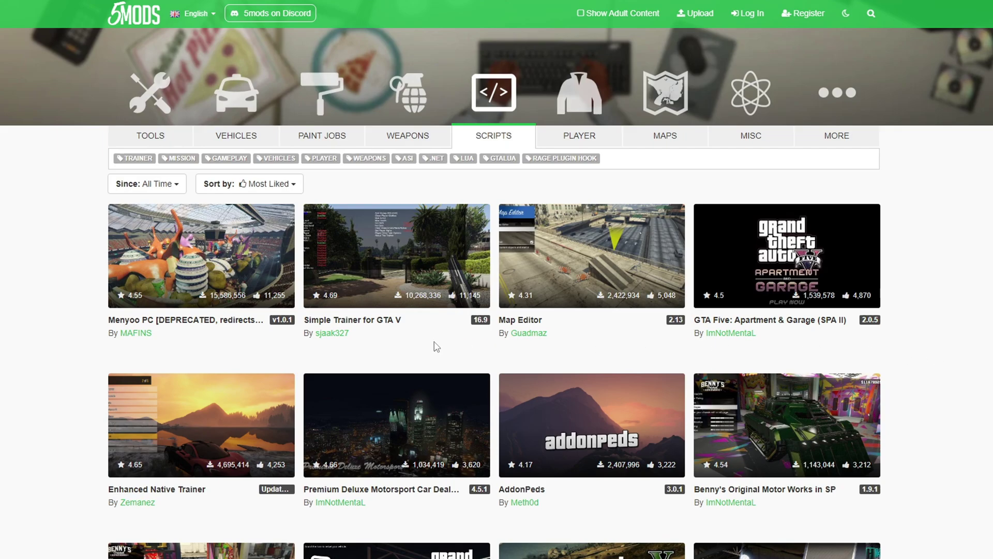
Step: Open the Simple Trainer for GTA V page and check the 16.9 release date
{"action": "left_click", "coordinate": [422, 257]}
{"action": "left_click_drag", "start_coordinate": [123, 417], "coordinate": [164, 424]}
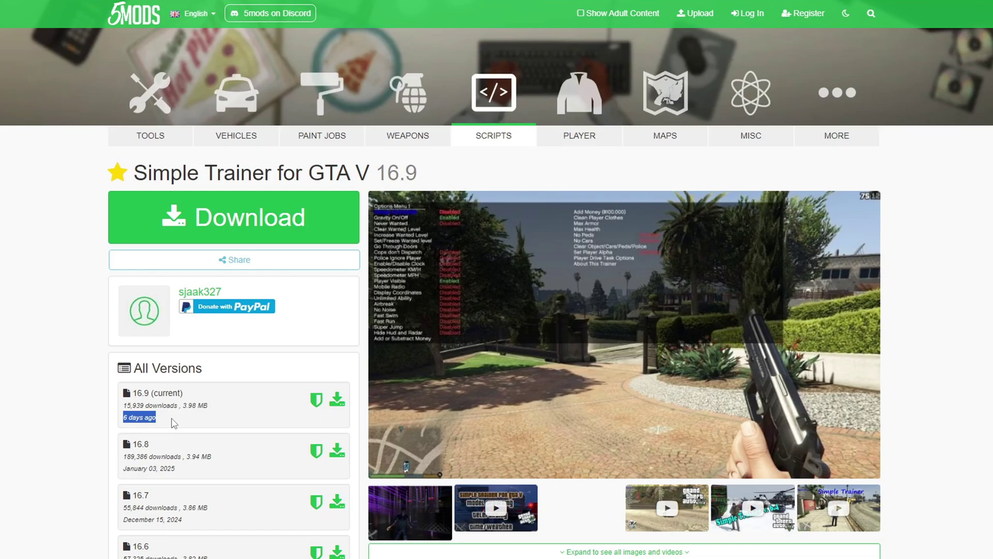
{"action": "left_click", "coordinate": [173, 423]}
Step: Download the TrainerV archive, copy all five of its files into GTAVEnhanced, and close WinRAR
{"action": "left_click", "coordinate": [322, 226]}
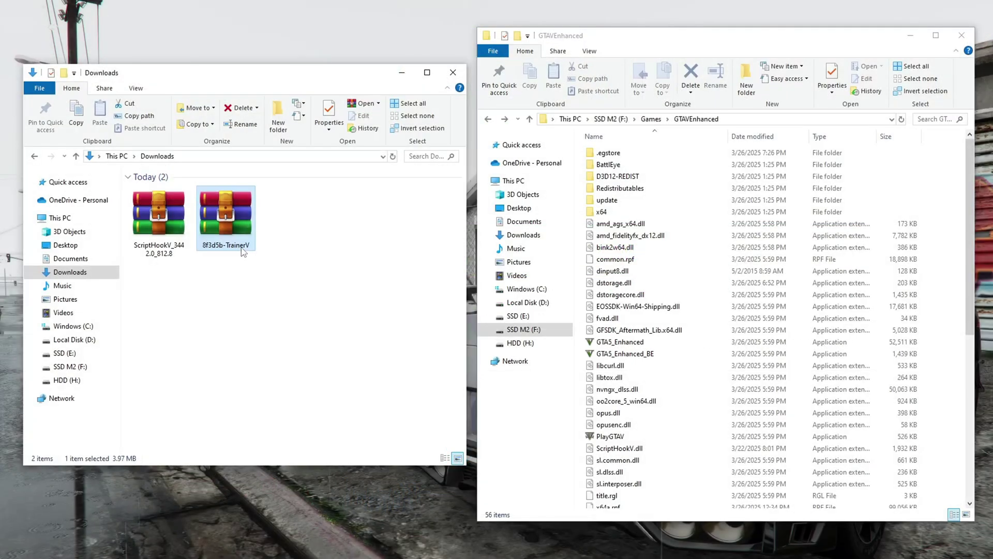
{"action": "double_click", "coordinate": [241, 248]}
{"action": "left_click_drag", "start_coordinate": [173, 428], "coordinate": [126, 382]}
{"action": "left_click_drag", "start_coordinate": [126, 384], "coordinate": [572, 411]}
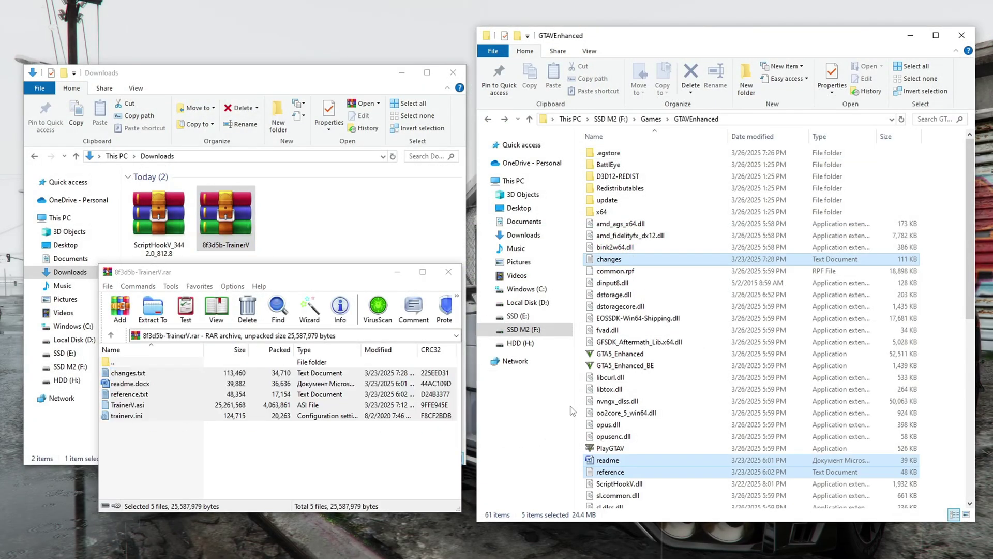
{"action": "left_click", "coordinate": [448, 271]}
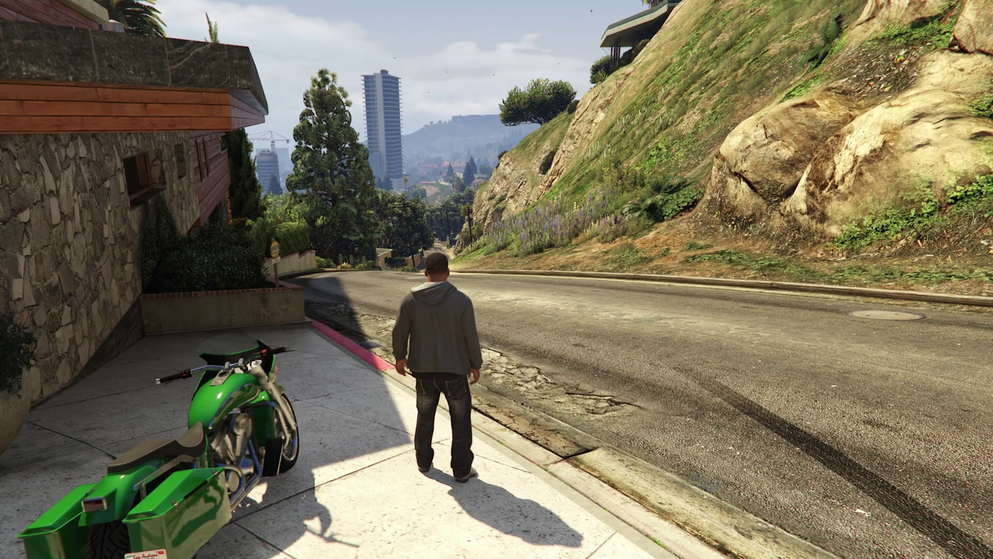
Step: In the trainer's Weather menu, apply Extra Sunny, then Clear
{"action": "key", "text": "F4"}
{"action": "key", "text": "Down"}
{"action": "key", "text": "Down"}
{"action": "key", "text": "Up"}
{"action": "key", "text": "Up"}
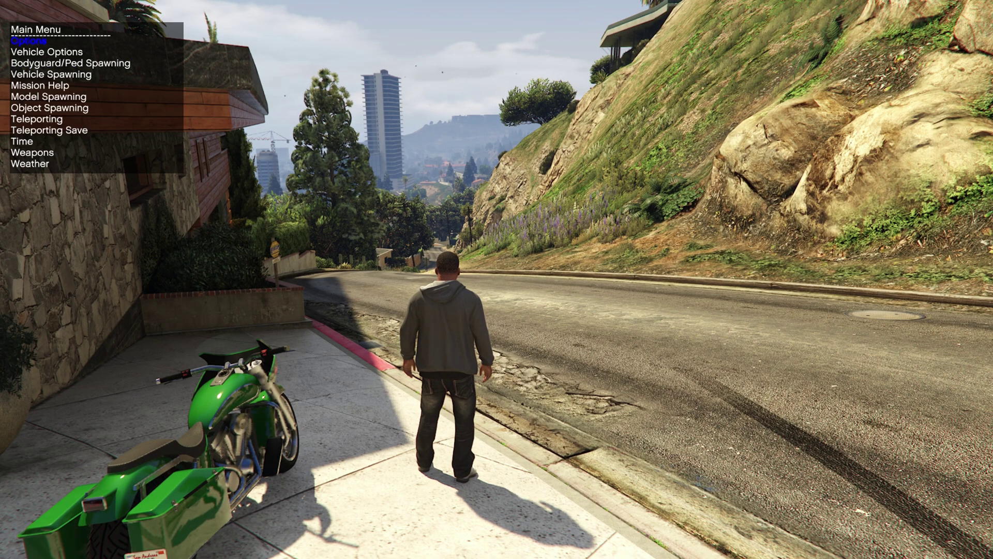
{"action": "key", "text": "Up"}
{"action": "key", "text": "Return"}
{"action": "key", "text": "Down"}
{"action": "key", "text": "Down"}
{"action": "key", "text": "Up"}
{"action": "key", "text": "Up"}
{"action": "key", "text": "Return"}
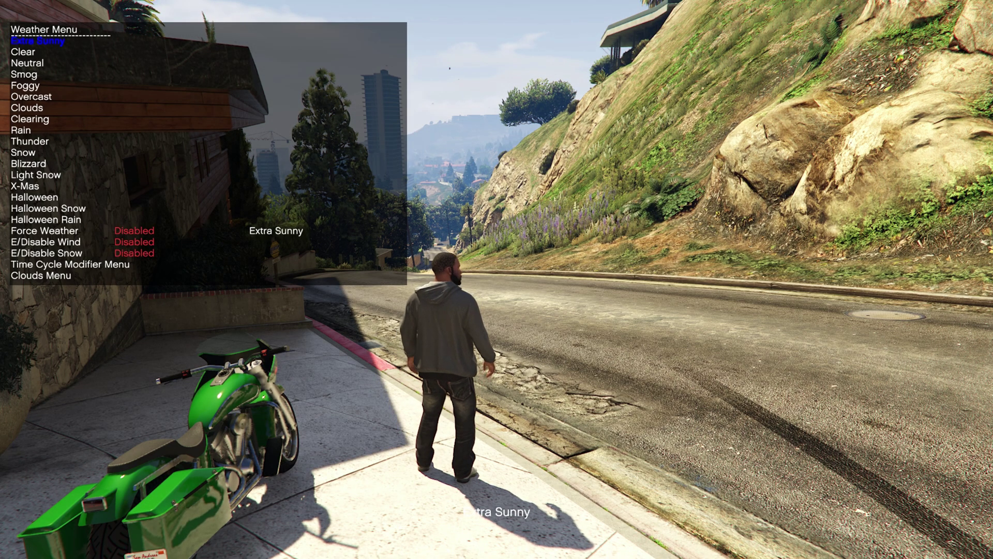
{"action": "key", "text": "Down"}
{"action": "key", "text": "Return"}
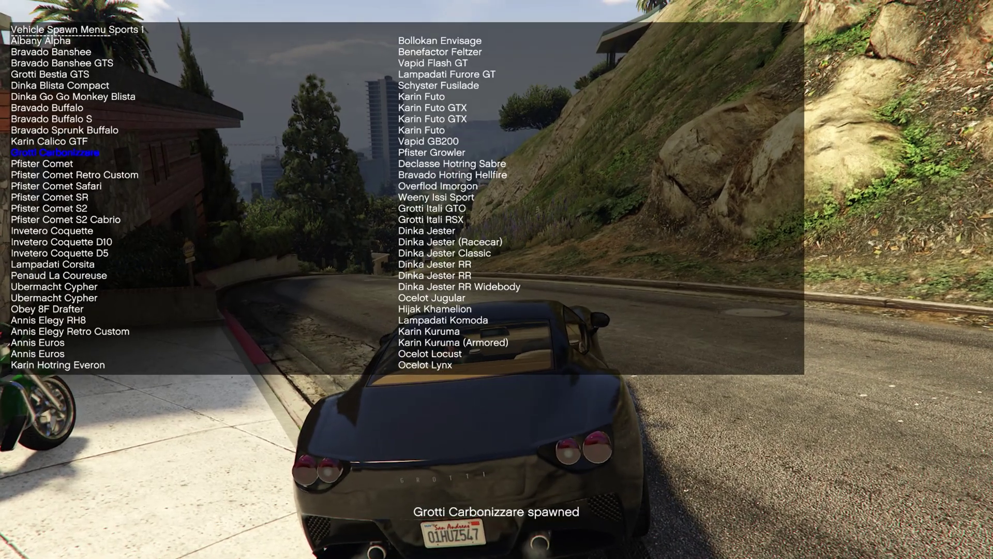
Step: Spawn a Grotti Carbonizzare and teleport the player to Lake Vinewood
{"action": "key", "text": "Return"}
{"action": "key", "text": "Return"}
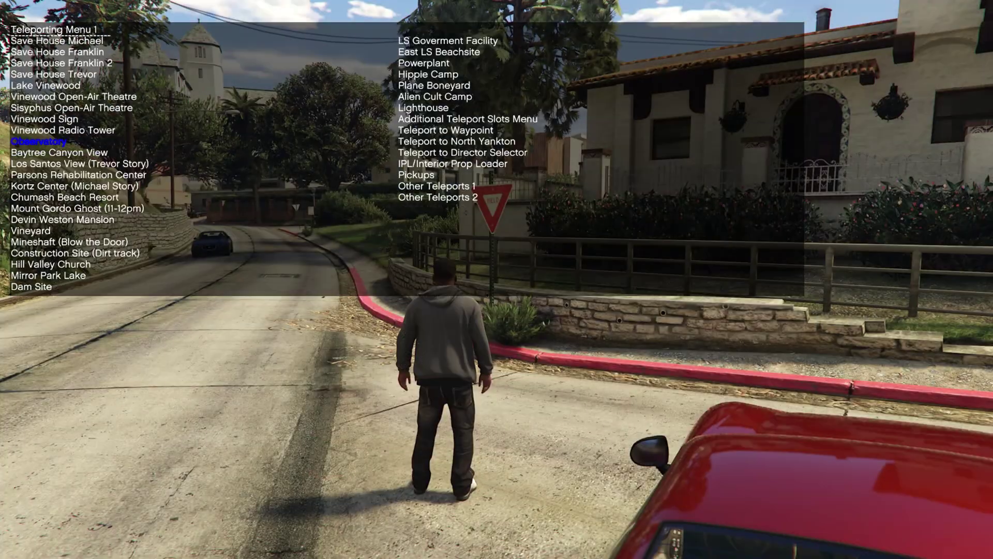
{"action": "key", "text": "Up"}
{"action": "key", "text": "Up"}
{"action": "key", "text": "Up"}
{"action": "key", "text": "Up"}
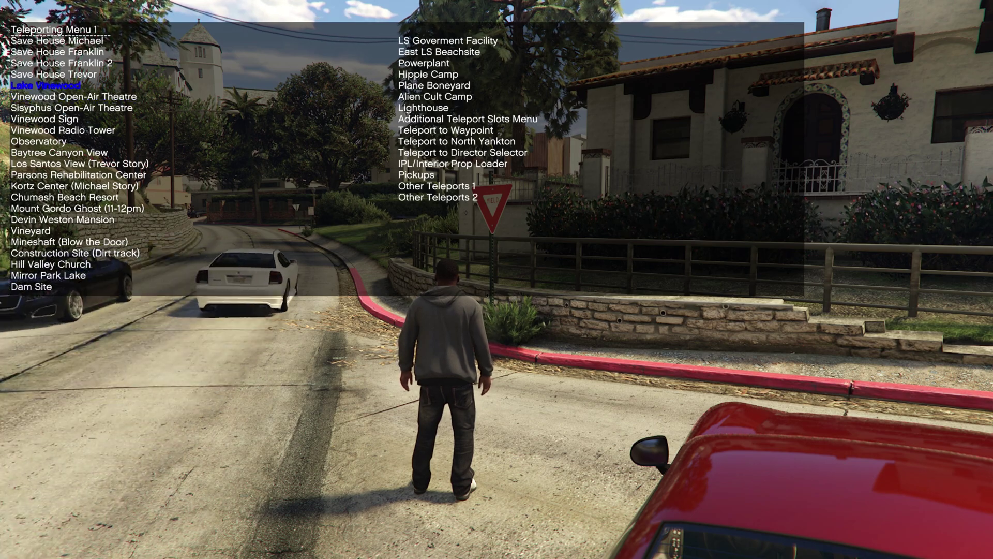
{"action": "key", "text": "Return"}
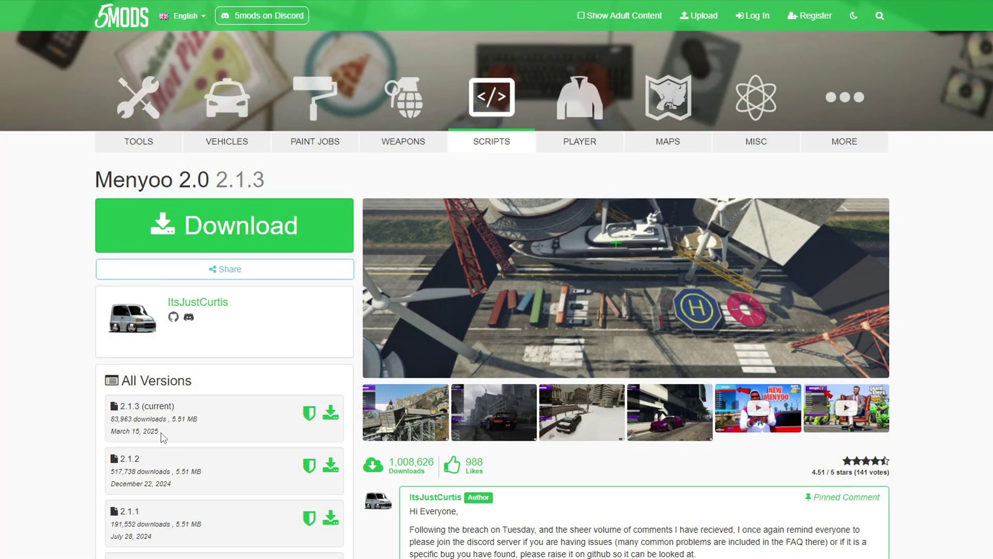
Step: Highlight the Menyoo 2.1.3 release date on 5mods, then clear the selection
{"action": "left_click_drag", "start_coordinate": [160, 435], "coordinate": [111, 437]}
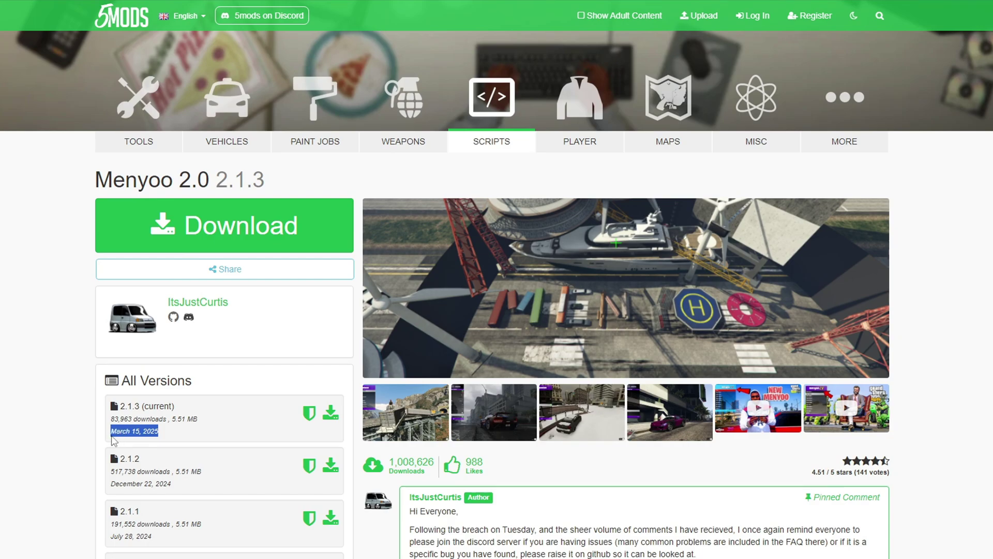
{"action": "left_click", "coordinate": [164, 438]}
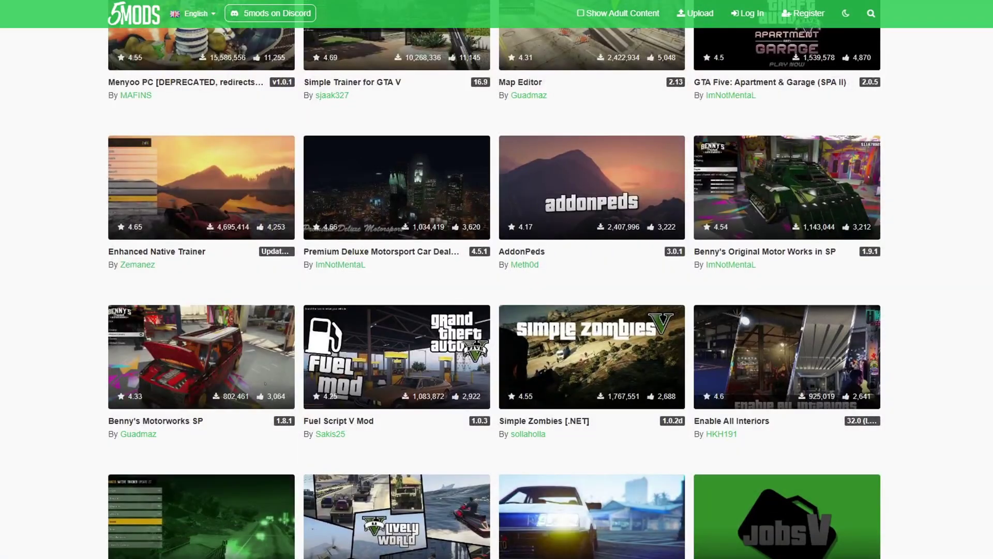
{"action": "scroll", "coordinate": [497, 279], "scroll_direction": "down", "scroll_amount": 3}
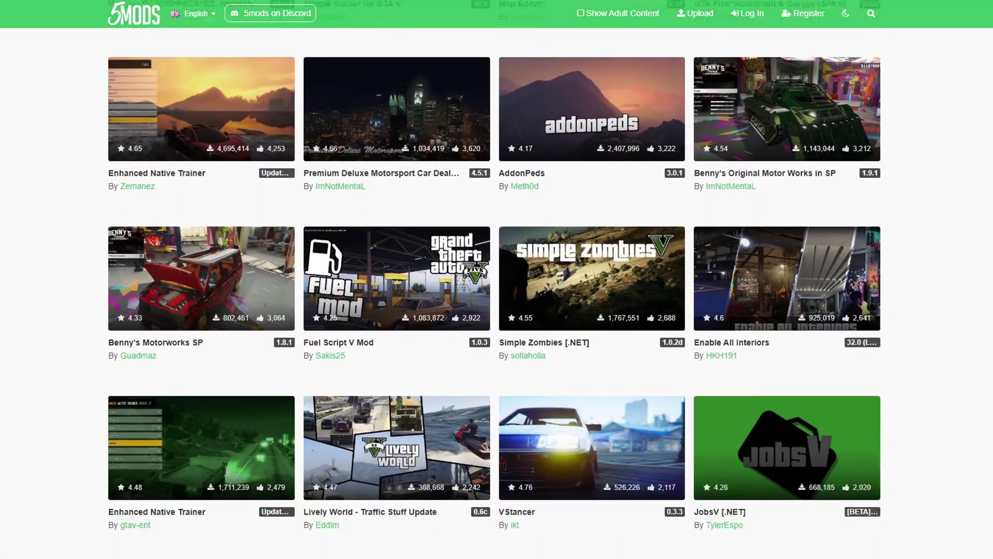
Step: Scroll down and back up through the 5mods Scripts grid of popular mods
{"action": "scroll", "coordinate": [496, 279], "scroll_direction": "down", "scroll_amount": 3}
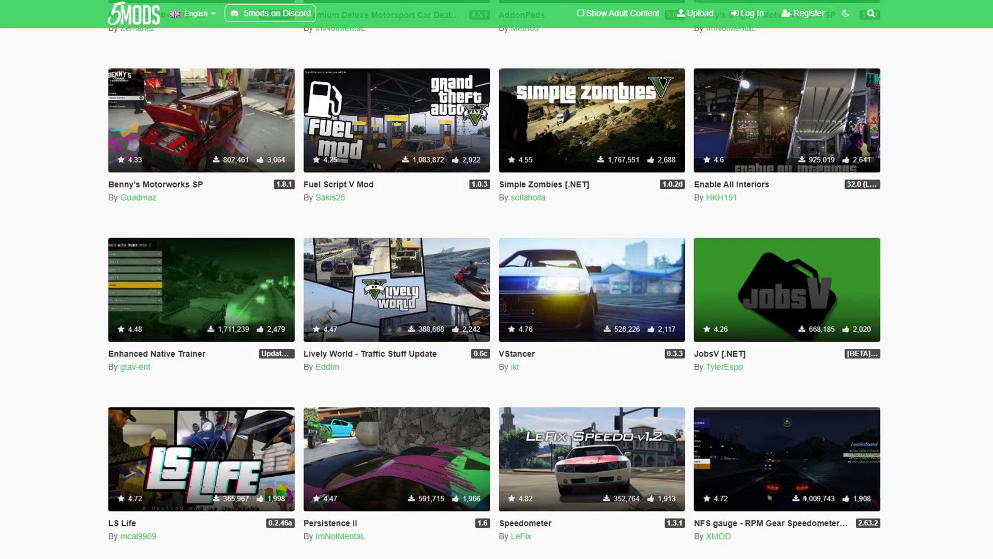
{"action": "scroll", "coordinate": [494, 279], "scroll_direction": "up", "scroll_amount": 2}
{"action": "scroll", "coordinate": [494, 279], "scroll_direction": "up", "scroll_amount": 2}
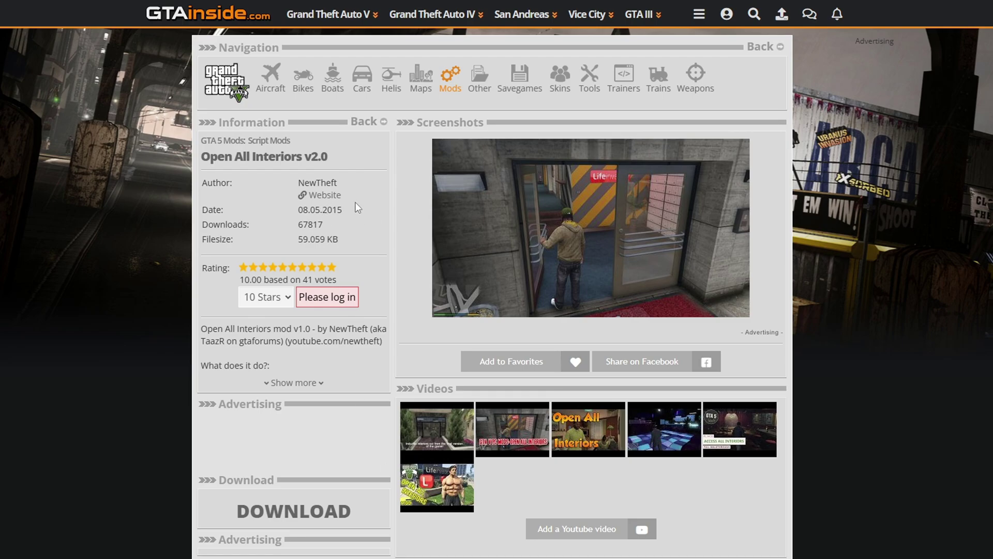
Step: Copy OpenInteriors.asi and OpenInteriors.ini from the Open All Interiors archive into GTAVEnhanced
{"action": "left_click_drag", "start_coordinate": [208, 156], "coordinate": [303, 156]}
{"action": "left_click", "coordinate": [368, 201]}
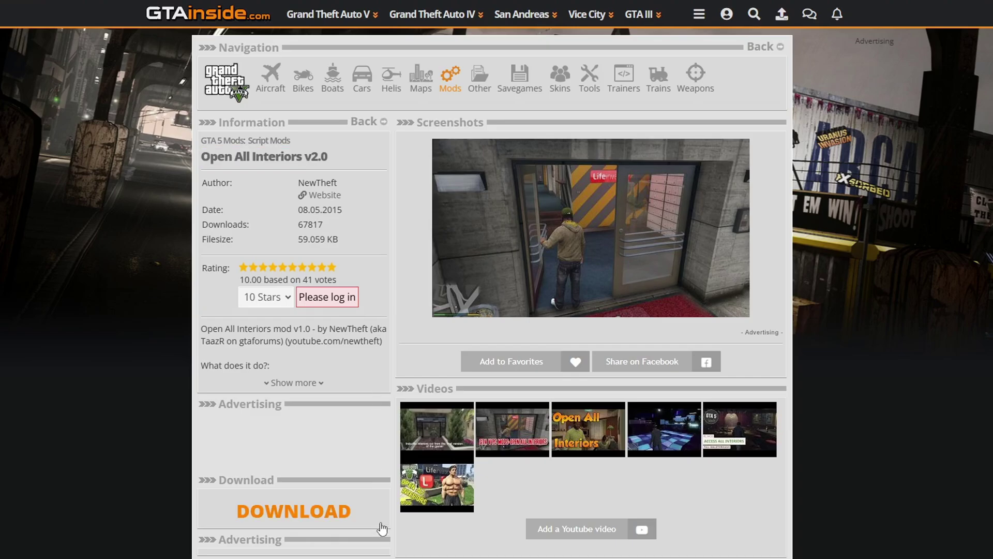
{"action": "double_click", "coordinate": [246, 259]}
{"action": "left_click_drag", "start_coordinate": [135, 383], "coordinate": [181, 388]}
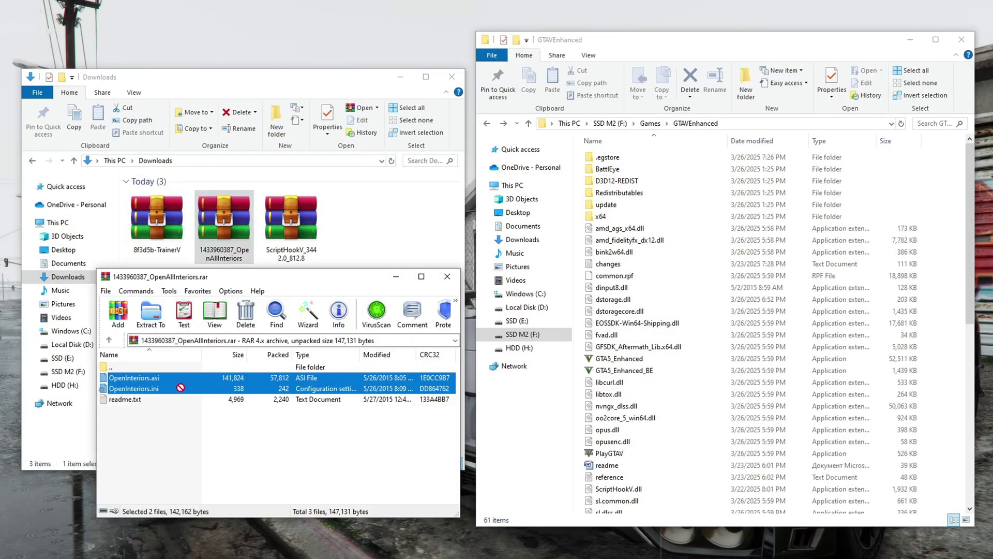
{"action": "left_click_drag", "start_coordinate": [522, 421], "coordinate": [643, 401]}
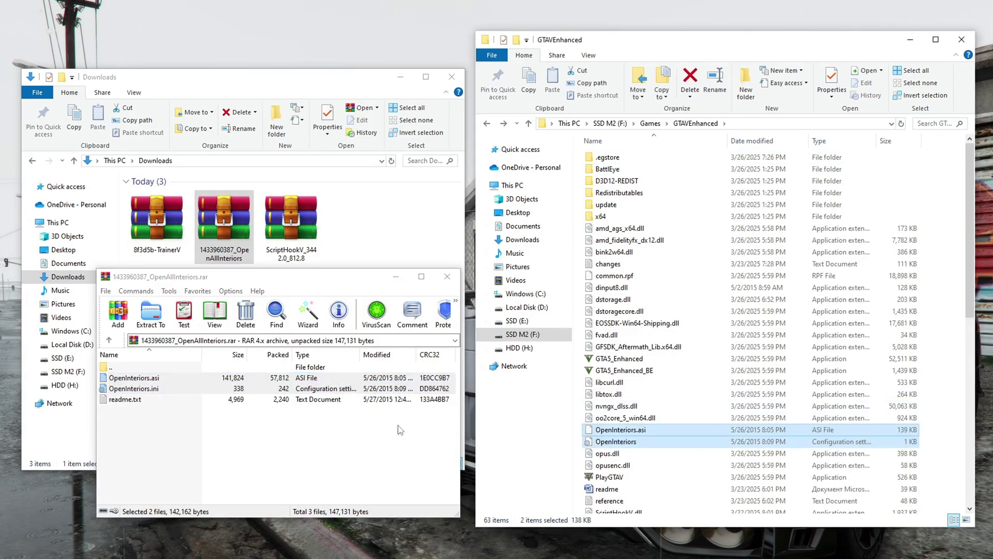
{"action": "left_click", "coordinate": [447, 277]}
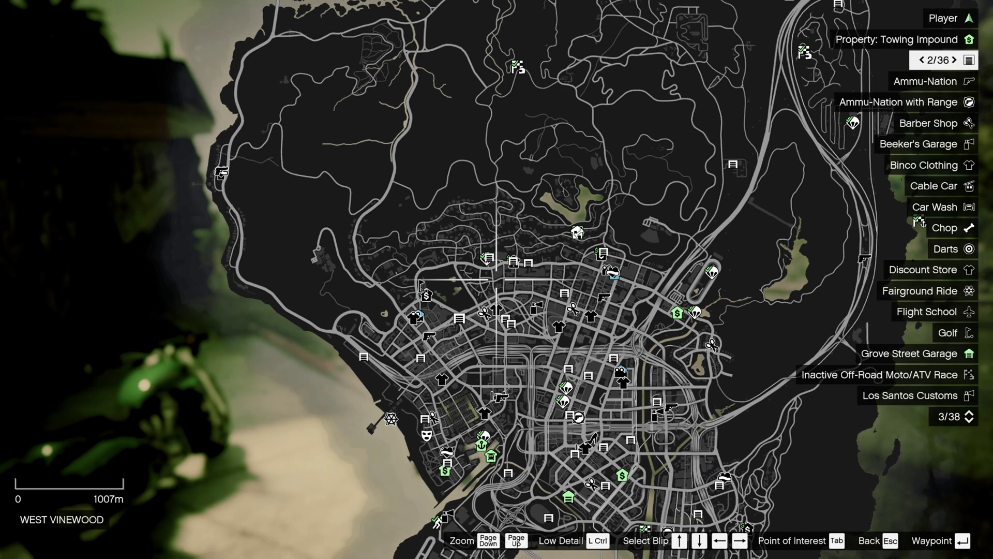
{"action": "scroll", "coordinate": [496, 280], "scroll_direction": "up", "scroll_amount": 2}
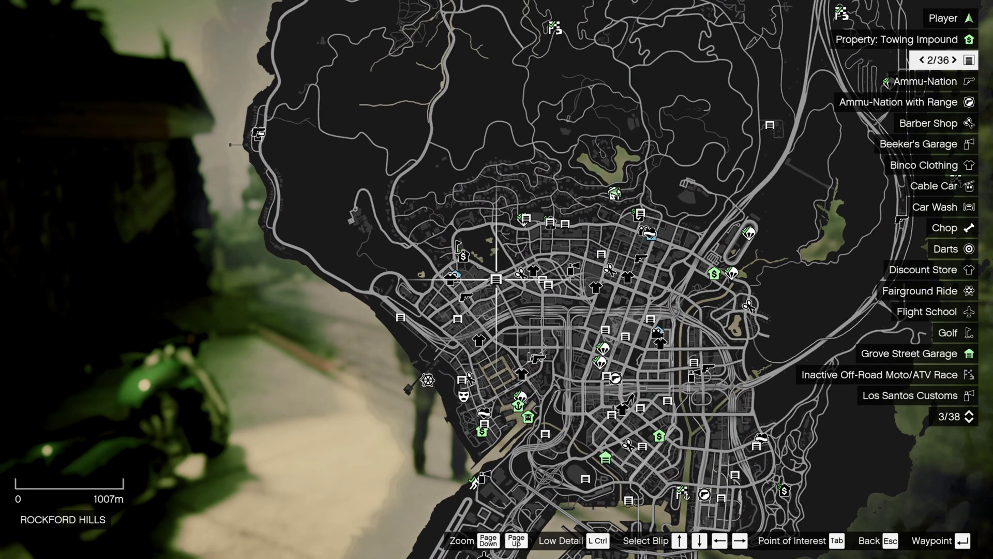
Step: Pan the map toward West Vinewood and walk through the green house's front door
{"action": "key", "text": "Right"}
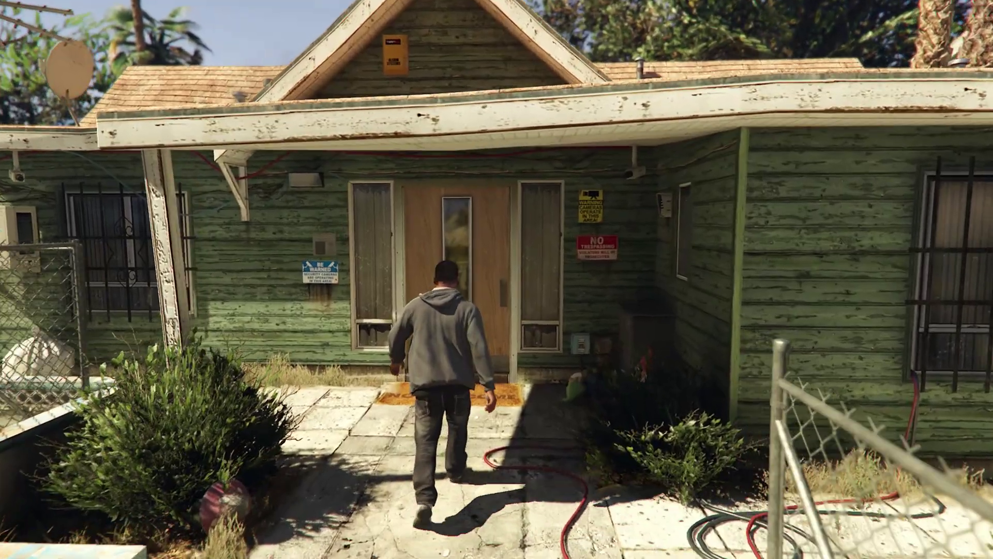
{"action": "key", "text": "w"}
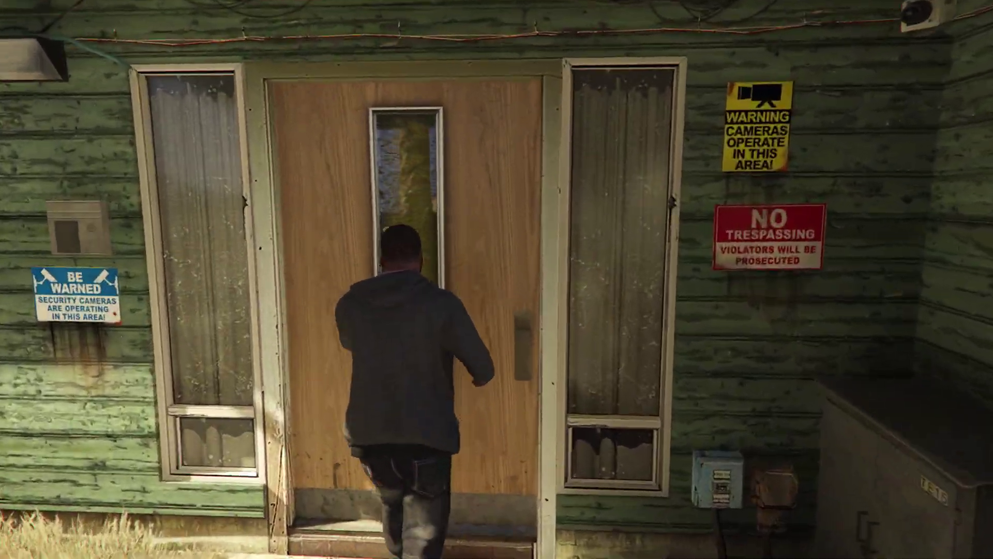
{"action": "key", "text": "w"}
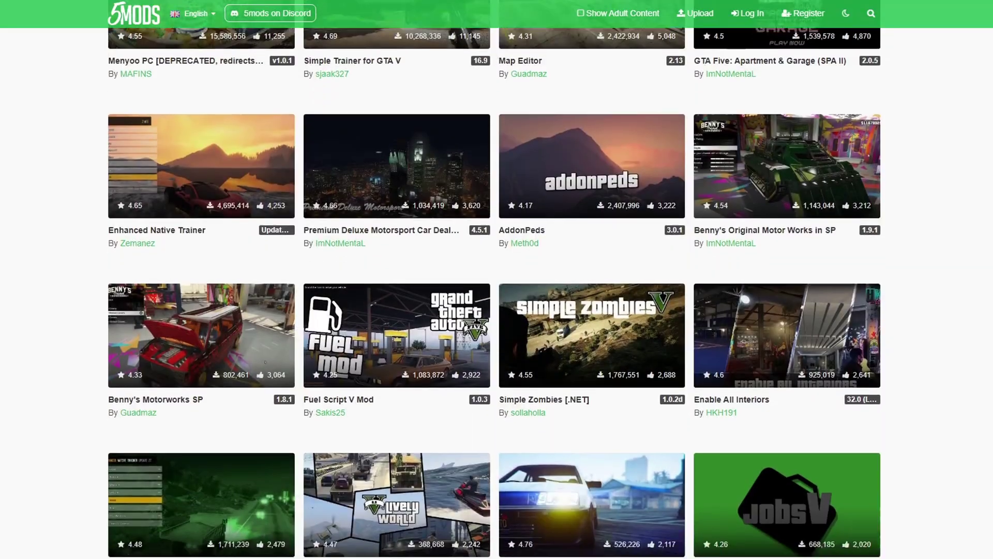
{"action": "scroll", "coordinate": [497, 280], "scroll_direction": "down", "scroll_amount": 2}
{"action": "scroll", "coordinate": [494, 290], "scroll_direction": "down", "scroll_amount": 2}
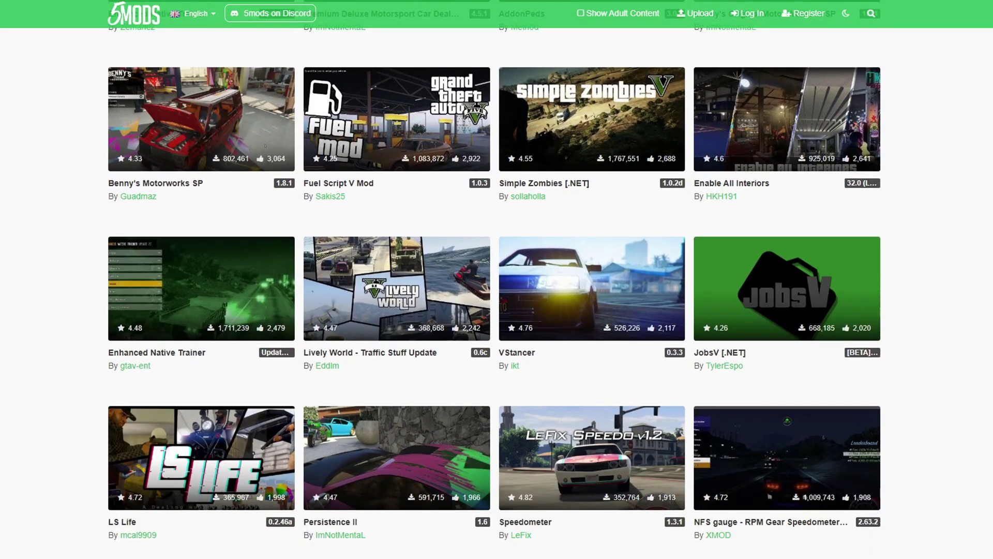
Step: Scroll back up to the top of the 5mods listing page
{"action": "scroll", "coordinate": [494, 290], "scroll_direction": "up", "scroll_amount": 2}
{"action": "scroll", "coordinate": [494, 289], "scroll_direction": "up", "scroll_amount": 2}
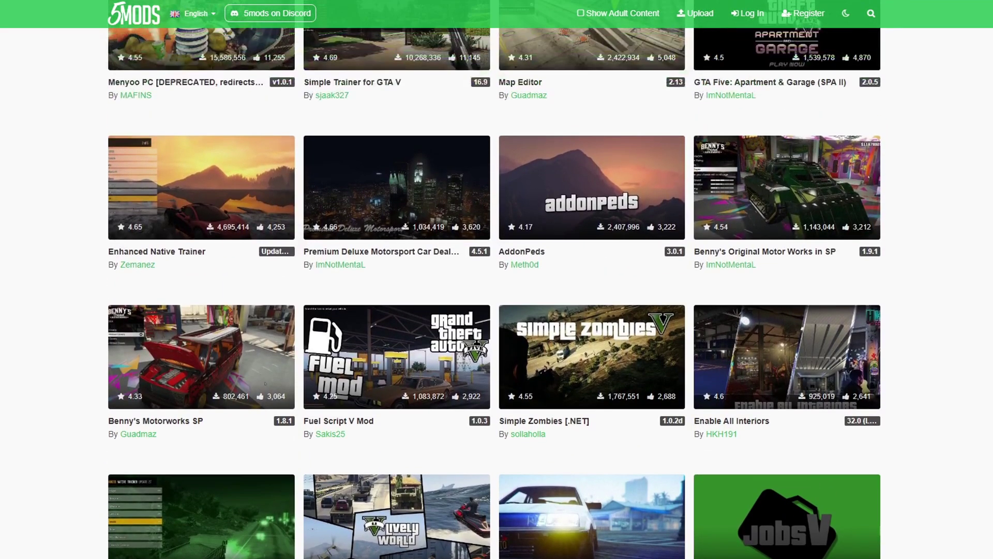
{"action": "scroll", "coordinate": [494, 290], "scroll_direction": "up", "scroll_amount": 4}
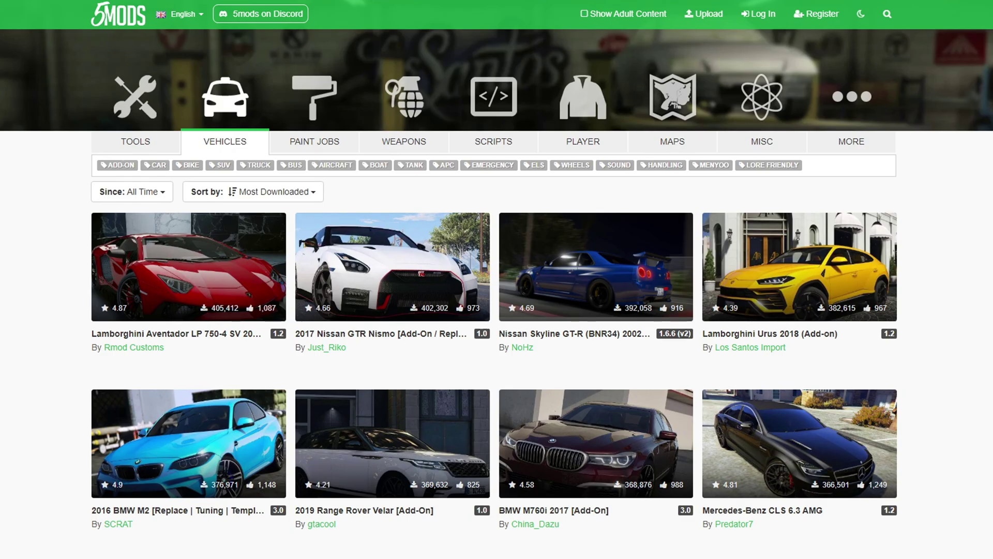
Step: Download the OpenRPF (OpenIV.asi for GTA V Enhanced) 0.1 archive from its 5mods page
{"action": "scroll", "coordinate": [496, 279], "scroll_direction": "down", "scroll_amount": 3}
{"action": "scroll", "coordinate": [496, 280], "scroll_direction": "down", "scroll_amount": 3}
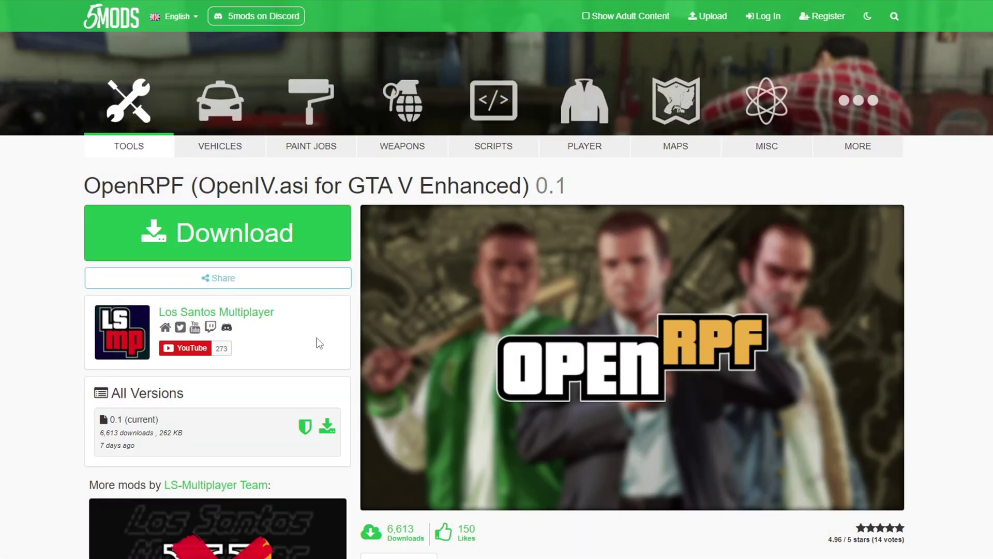
{"action": "left_click", "coordinate": [323, 245]}
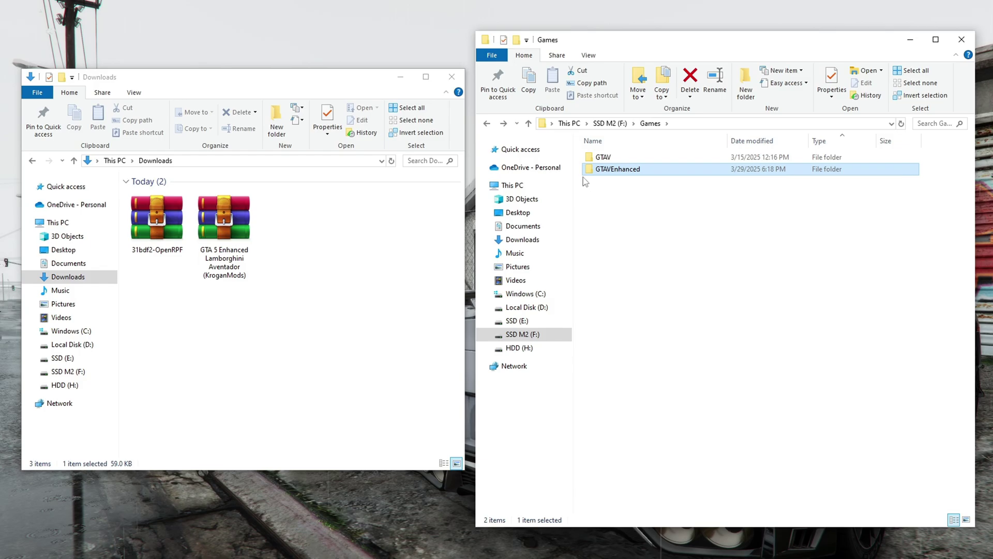
{"action": "double_click", "coordinate": [588, 173]}
Step: Copy dsound.dll and OpenRPF.asi from the OpenRPF archive into GTAVEnhanced
{"action": "left_click", "coordinate": [166, 242]}
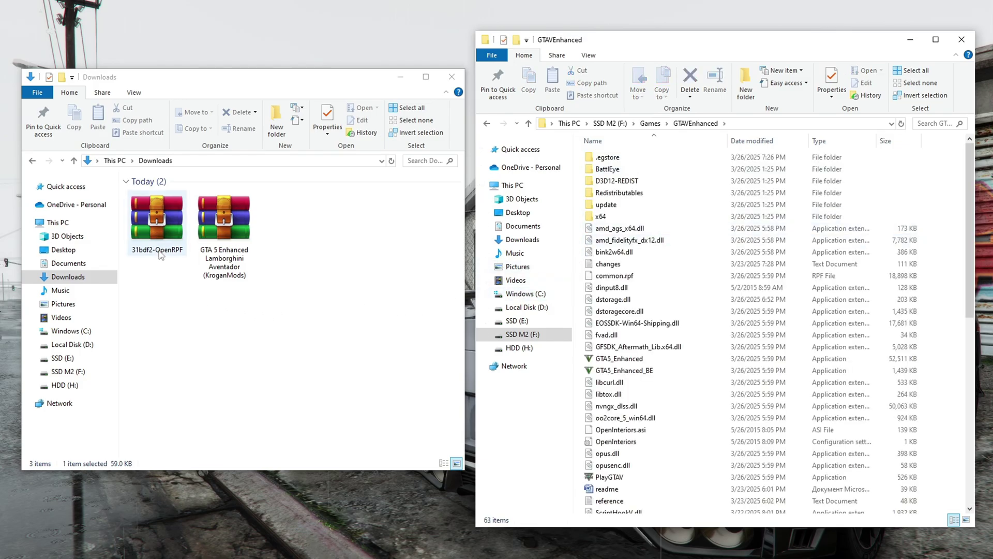
{"action": "double_click", "coordinate": [175, 257]}
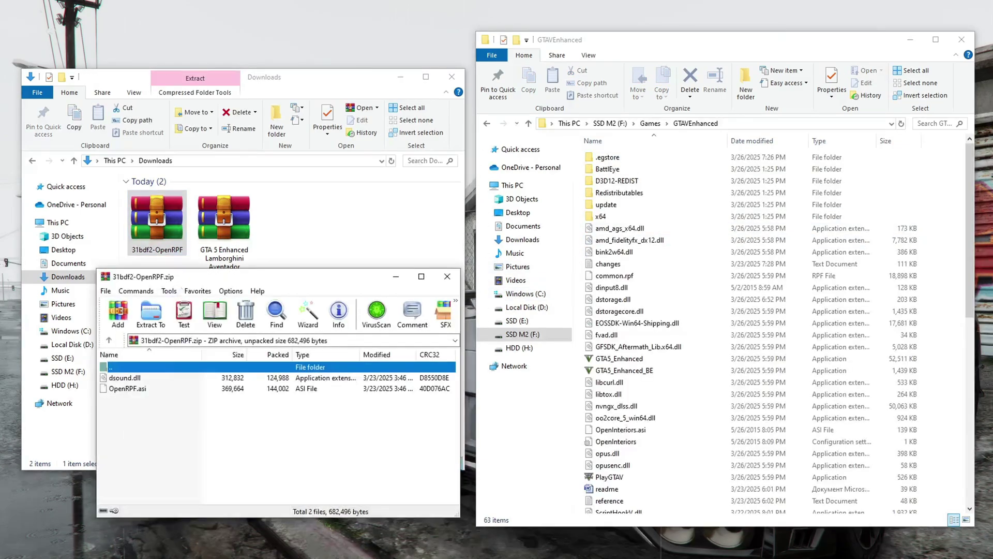
{"action": "key", "text": "ctrl+a"}
{"action": "left_click_drag", "start_coordinate": [479, 409], "coordinate": [576, 401]}
{"action": "left_click", "coordinate": [447, 276]}
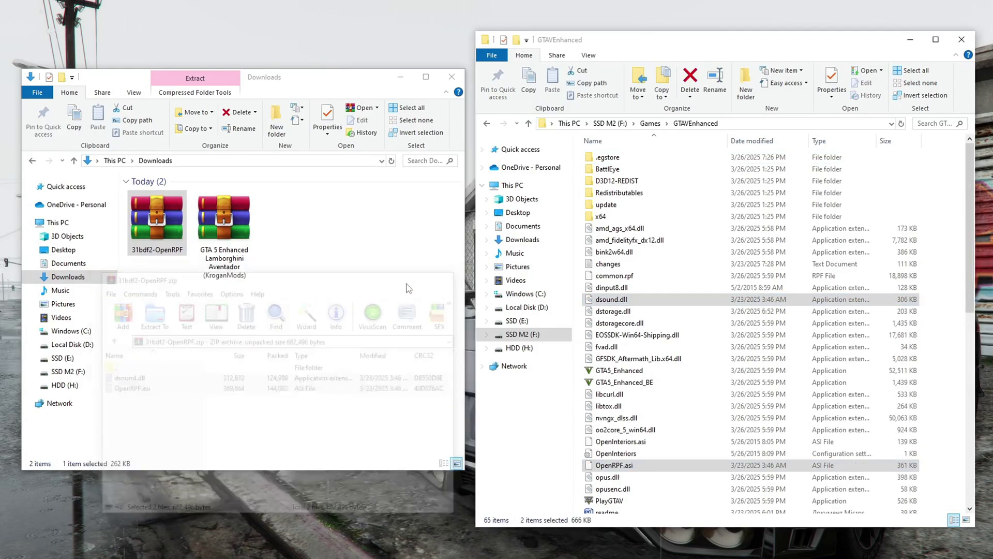
Step: Merge the Aventador archive's update folder into GTAVEnhanced, replacing the existing files
{"action": "left_click", "coordinate": [243, 276]}
{"action": "double_click", "coordinate": [240, 276]}
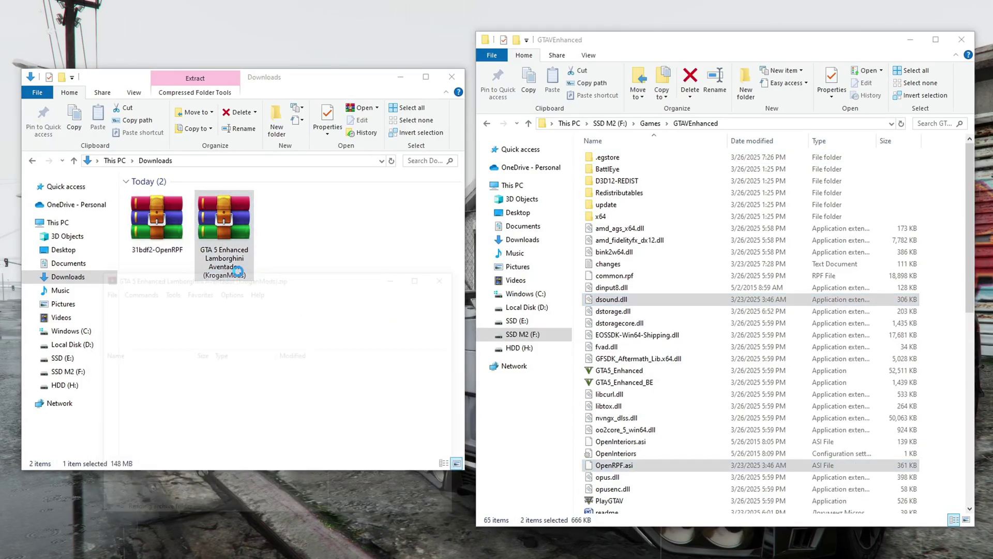
{"action": "left_click", "coordinate": [171, 381]}
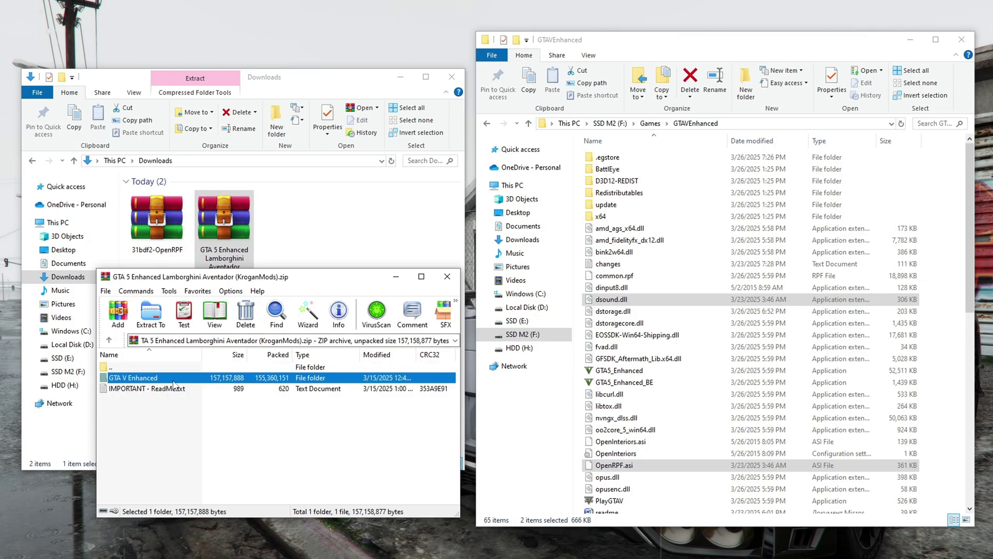
{"action": "double_click", "coordinate": [171, 380]}
{"action": "left_click_drag", "start_coordinate": [130, 380], "coordinate": [307, 422]}
{"action": "left_click_drag", "start_coordinate": [578, 411], "coordinate": [578, 413]}
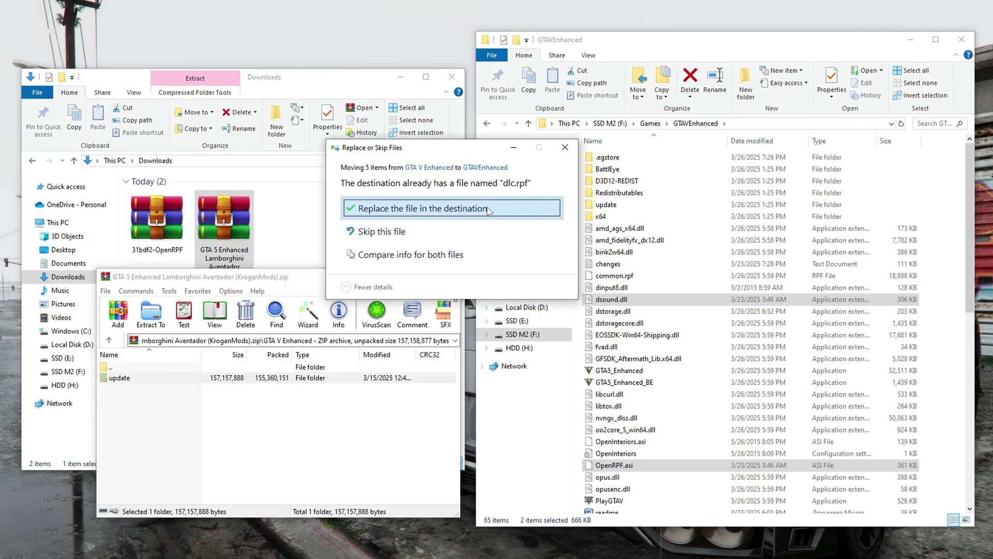
{"action": "left_click", "coordinate": [506, 209]}
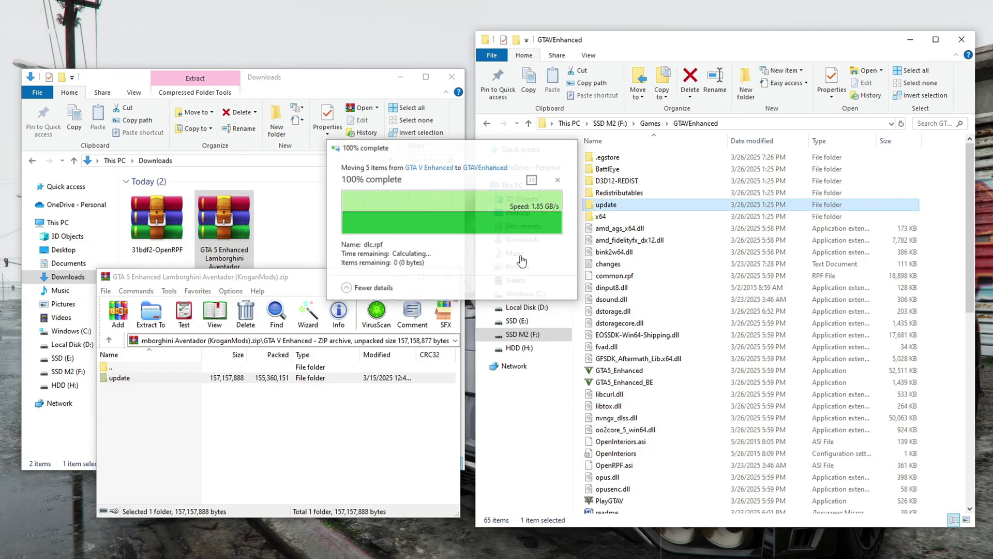
{"action": "left_click", "coordinate": [448, 277]}
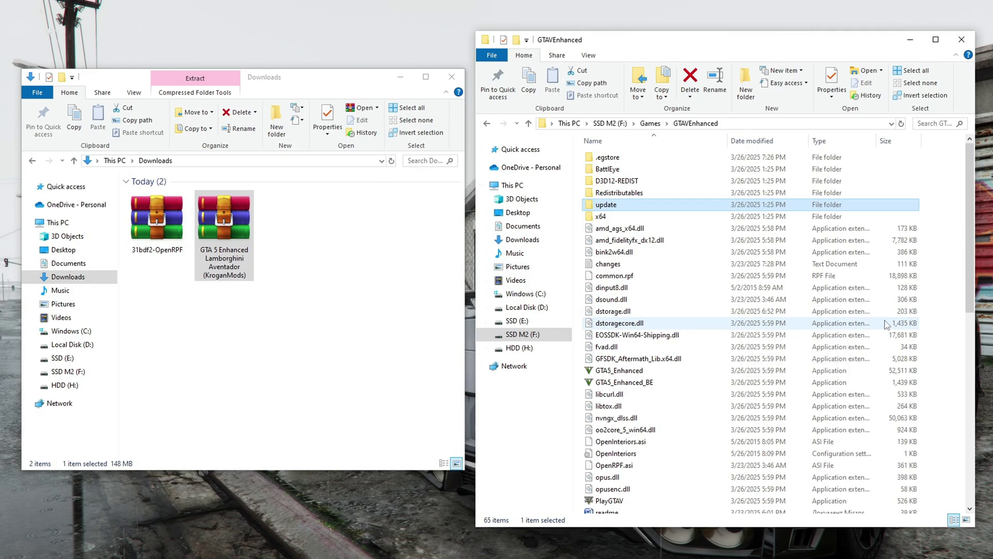
{"action": "left_click", "coordinate": [930, 323]}
{"action": "left_click", "coordinate": [384, 300]}
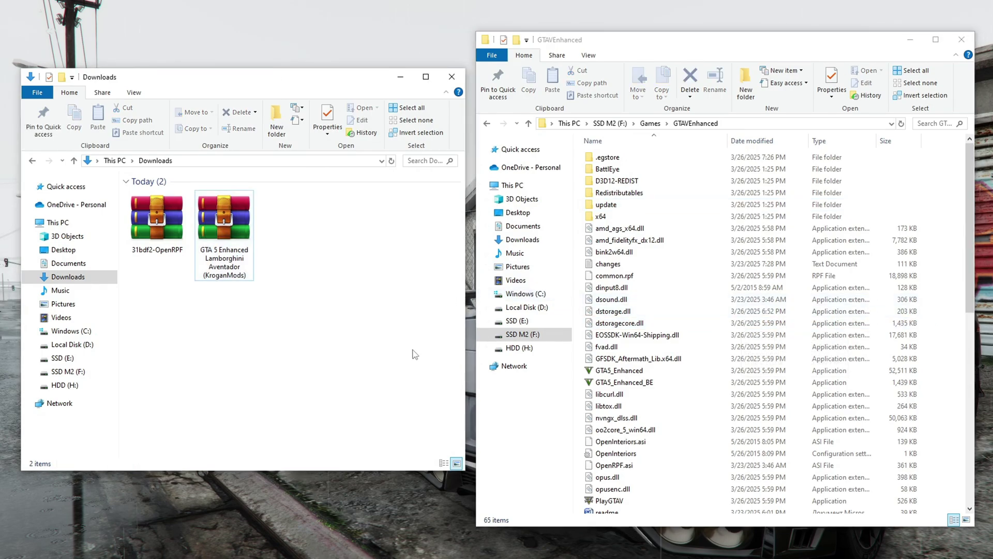
{"action": "left_click", "coordinate": [432, 503]}
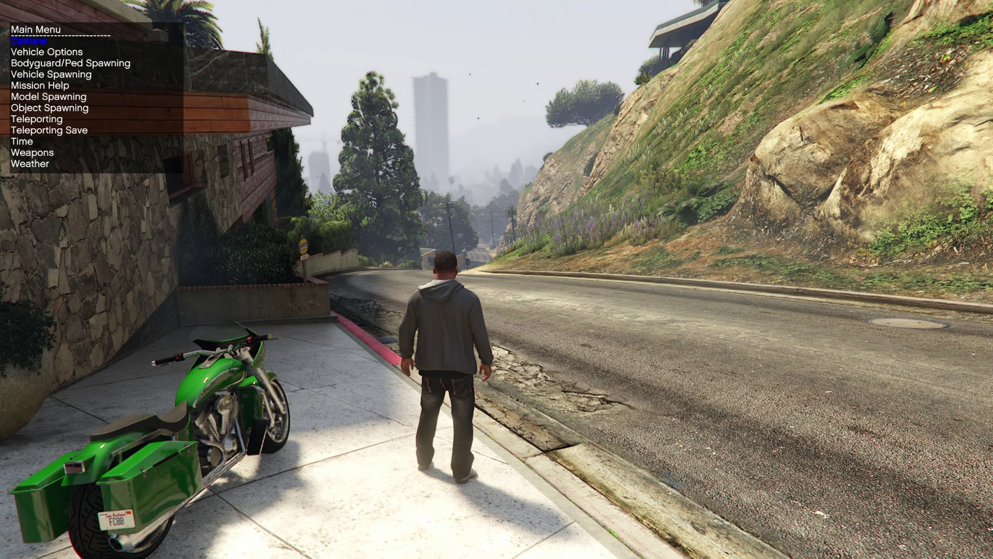
Step: Spawn the Lamborghini replacing the Pfister Comet via the trainer's Vehicle Spawning > Sports list
{"action": "key", "text": "Down"}
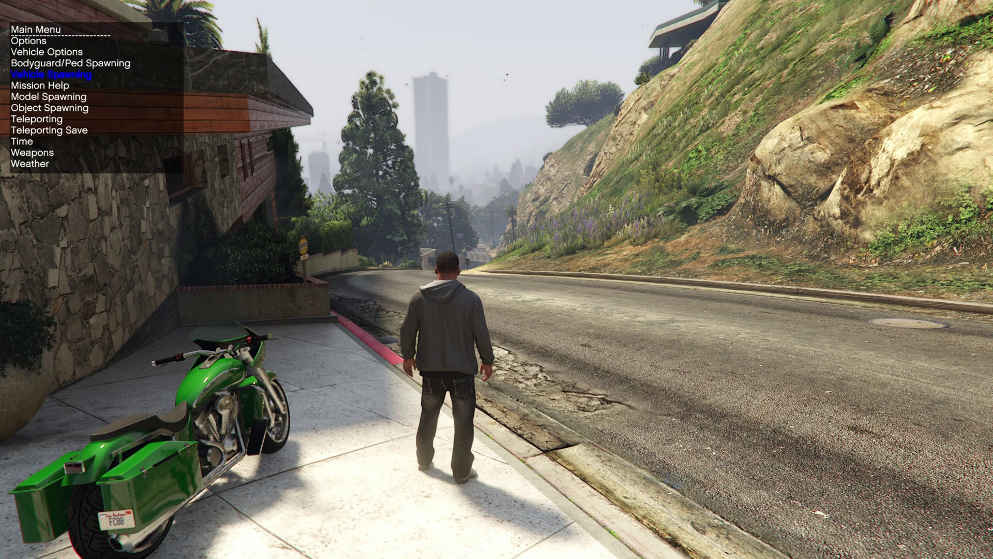
{"action": "key", "text": "Return"}
{"action": "key", "text": "Down"}
{"action": "key", "text": "Down"}
{"action": "key", "text": "Down"}
{"action": "key", "text": "Down"}
{"action": "key", "text": "Down"}
{"action": "key", "text": "Down"}
{"action": "key", "text": "Down"}
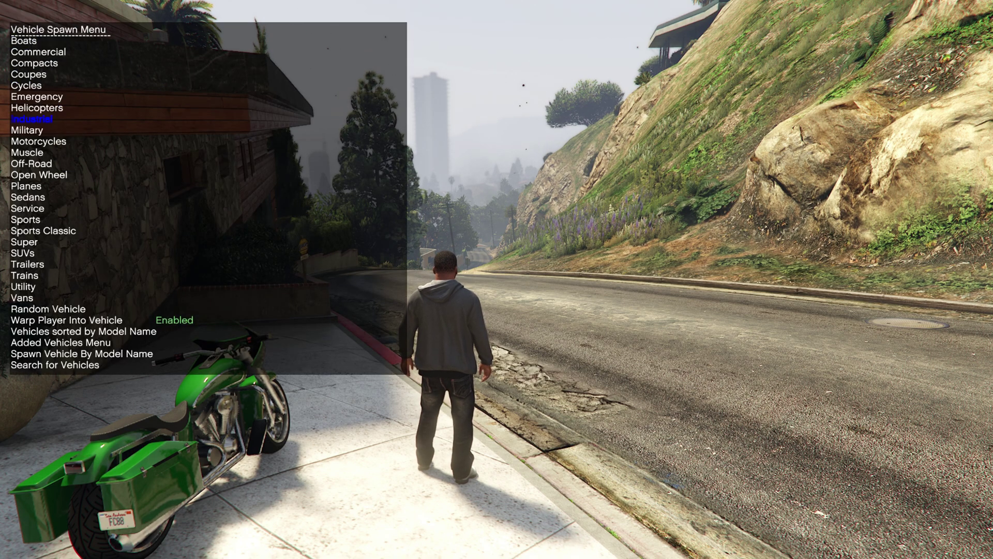
{"action": "key", "text": "Down"}
{"action": "key", "text": "Down"}
{"action": "key", "text": "Down"}
{"action": "key", "text": "Down"}
{"action": "key", "text": "Down"}
{"action": "key", "text": "Down"}
{"action": "key", "text": "Down"}
{"action": "key", "text": "Down"}
{"action": "key", "text": "Down"}
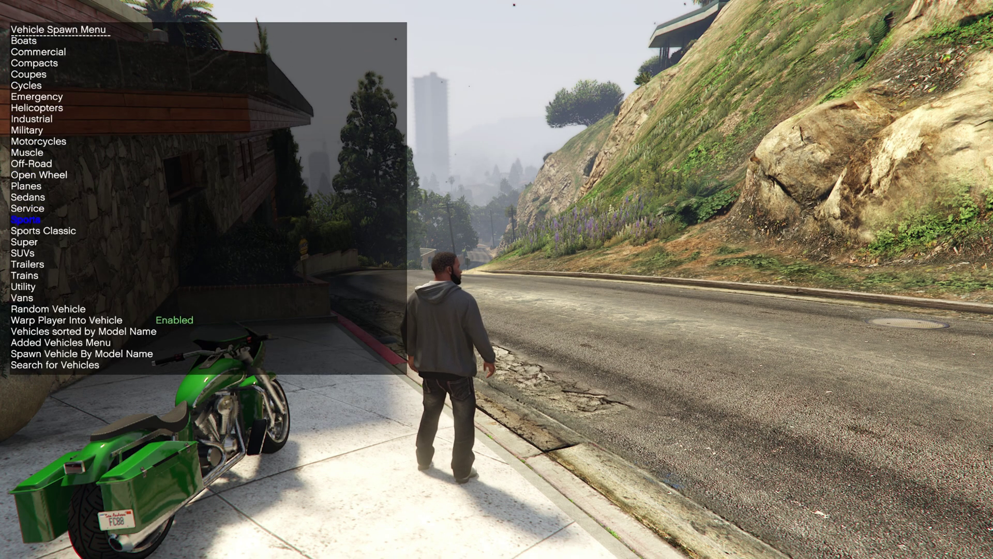
{"action": "key", "text": "Return"}
{"action": "key", "text": "Down"}
{"action": "key", "text": "Down"}
{"action": "key", "text": "Down"}
{"action": "key", "text": "Down"}
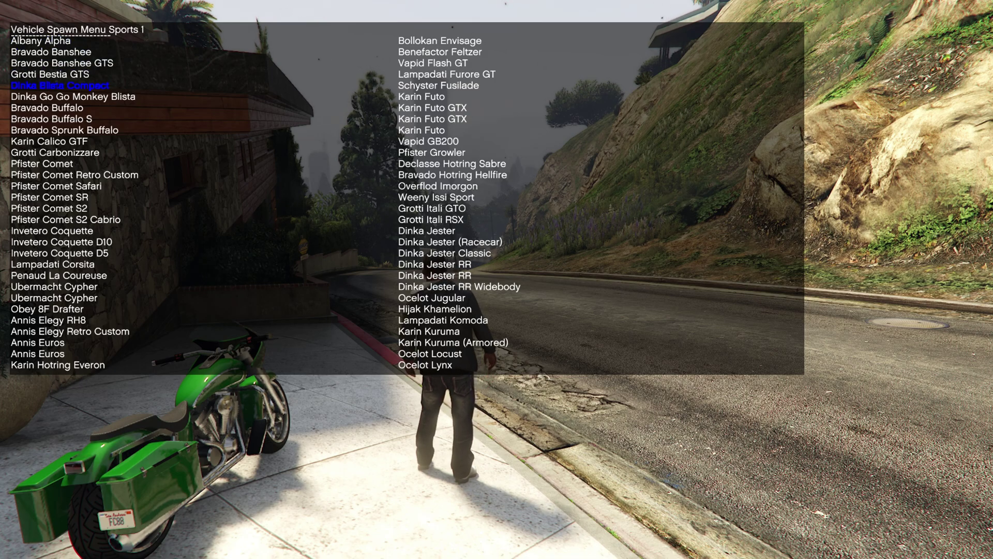
{"action": "key", "text": "Down"}
{"action": "key", "text": "Down"}
{"action": "key", "text": "Down"}
{"action": "key", "text": "Down"}
{"action": "key", "text": "Down"}
{"action": "key", "text": "Down"}
{"action": "key", "text": "Down"}
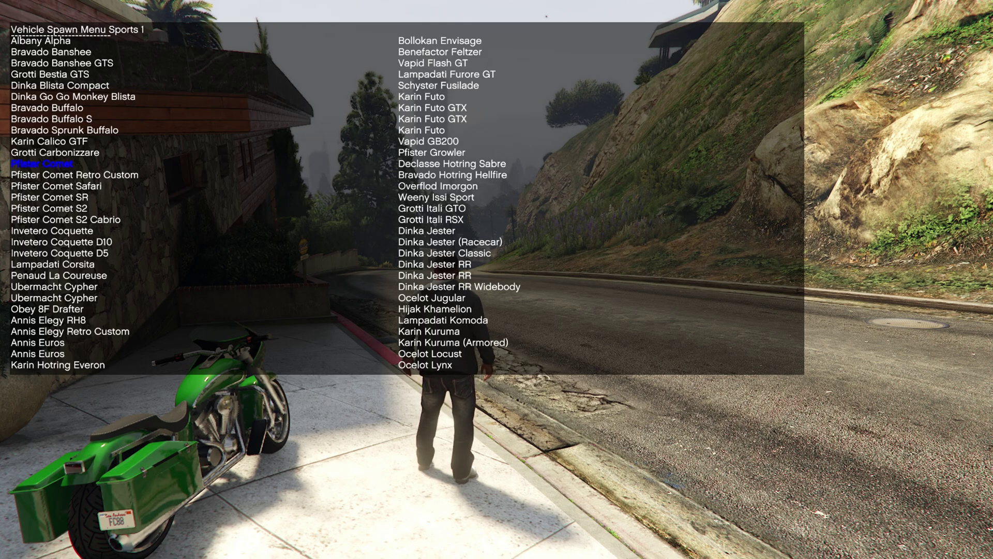
{"action": "key", "text": "Return"}
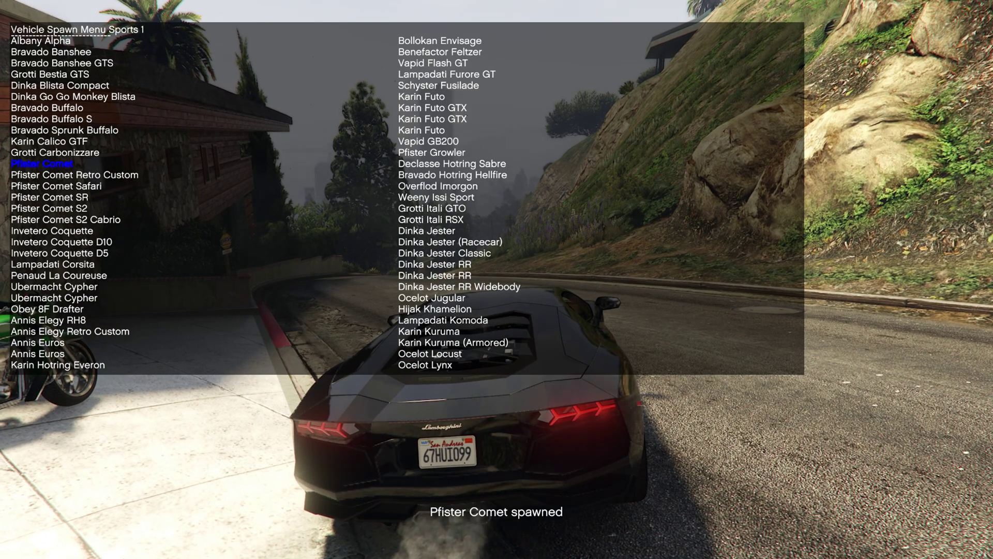
{"action": "key", "text": "F4"}
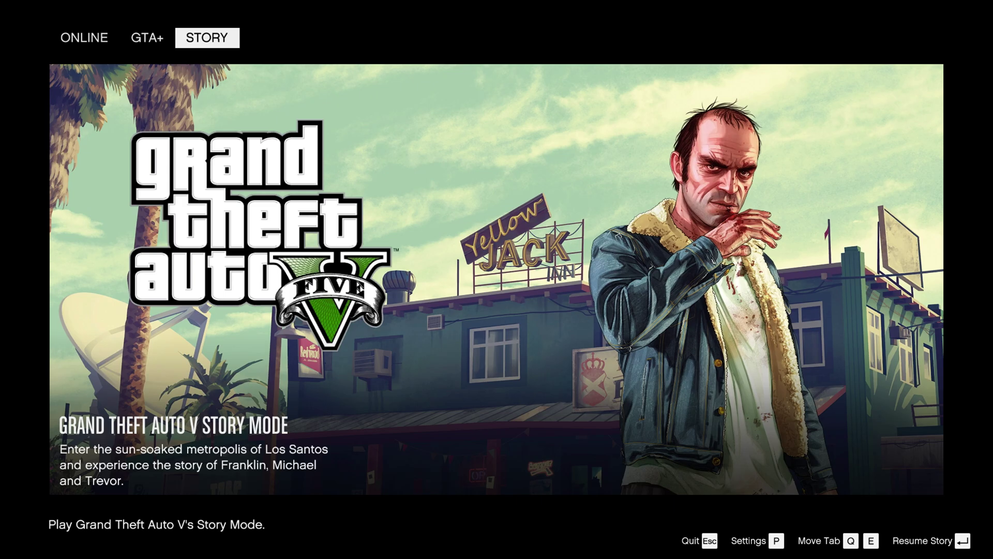
{"action": "key", "text": "q"}
{"action": "key", "text": "q"}
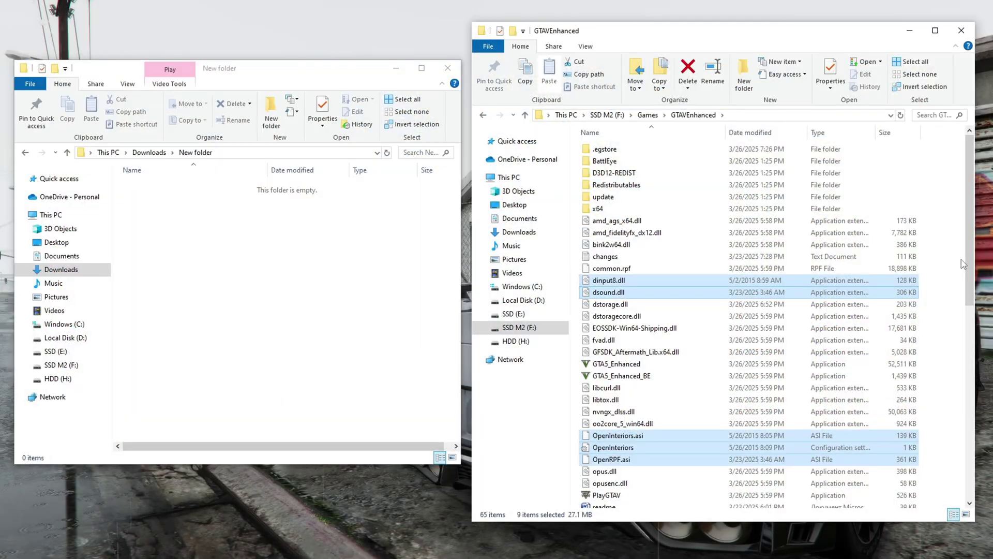
Step: Move the nine mod files from GTAVEnhanced into the Downloads New folder
{"action": "scroll", "coordinate": [961, 259], "scroll_direction": "down", "scroll_amount": 8}
{"action": "scroll", "coordinate": [962, 259], "scroll_direction": "up", "scroll_amount": 8}
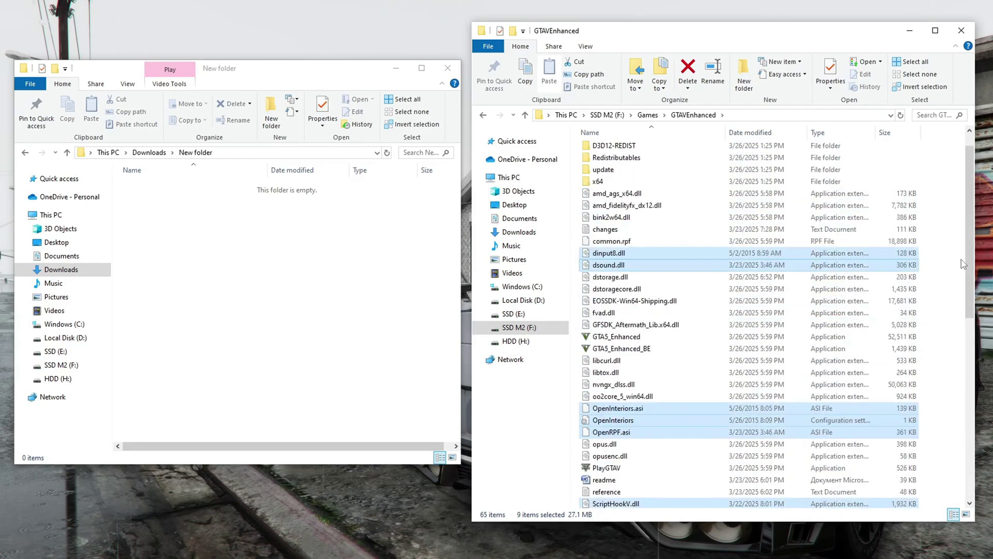
{"action": "scroll", "coordinate": [961, 259], "scroll_direction": "up", "scroll_amount": 1}
{"action": "key", "text": "ctrl+x"}
{"action": "left_click", "coordinate": [314, 275]}
{"action": "key", "text": "ctrl+v"}
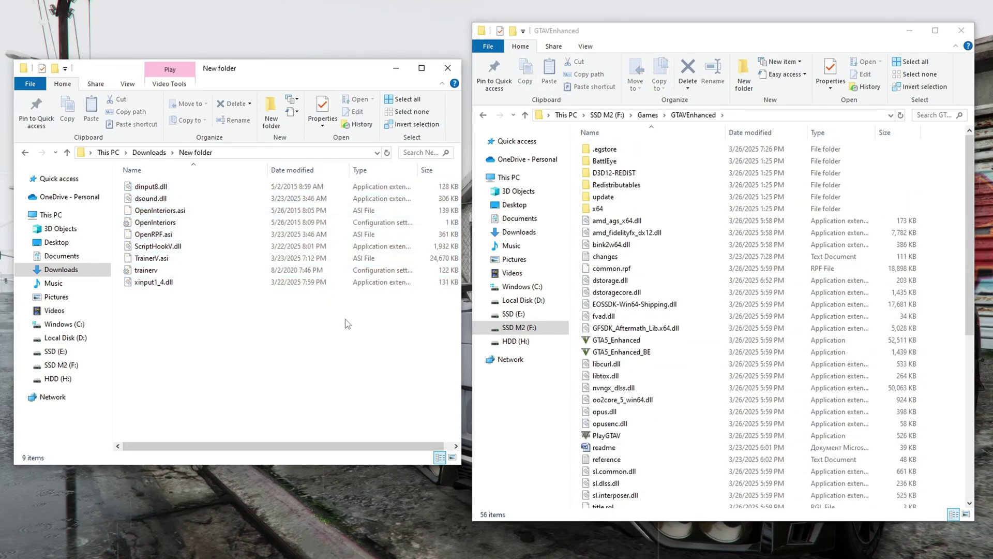
Step: Verify the GTA V Enhanced game files through Epic's Manage options
{"action": "left_click", "coordinate": [600, 491]}
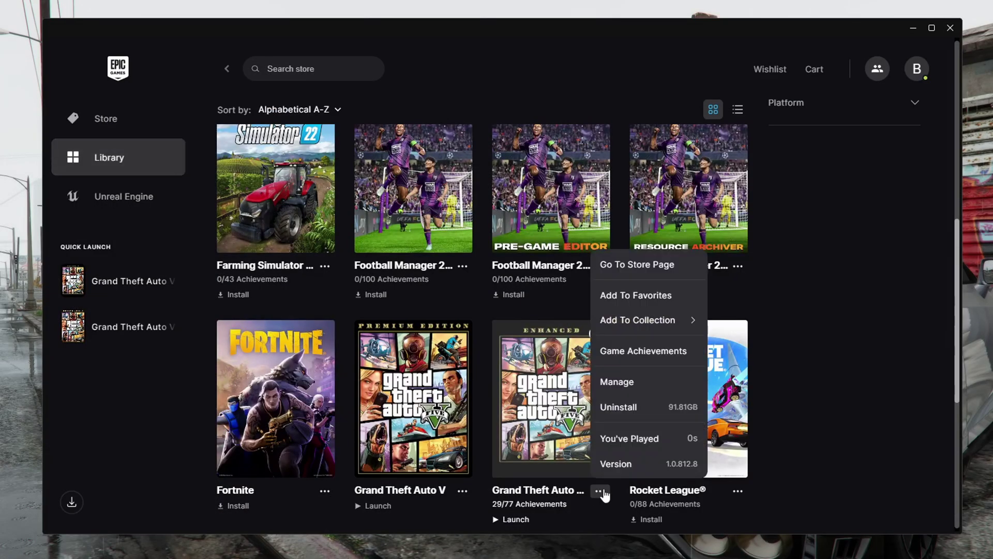
{"action": "left_click", "coordinate": [616, 382]}
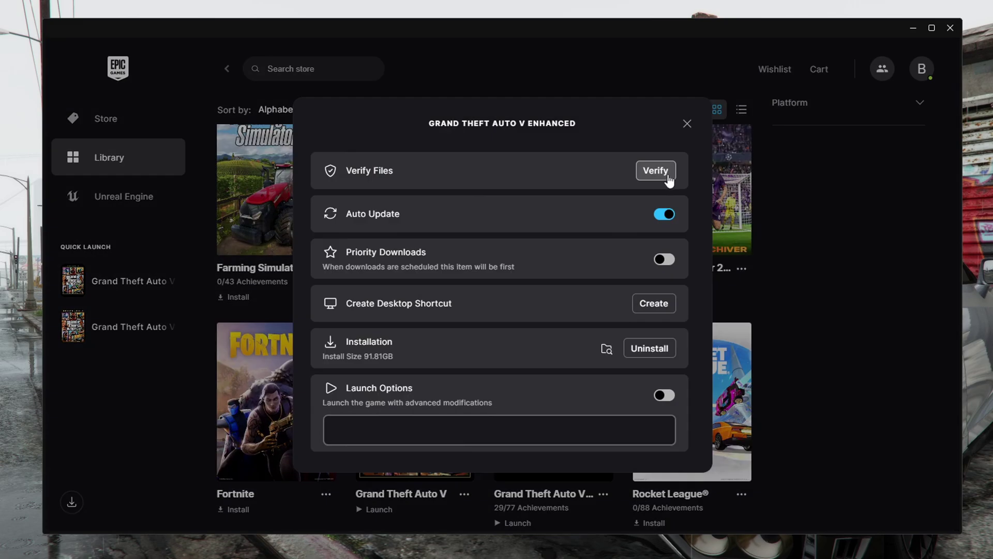
{"action": "left_click", "coordinate": [656, 170]}
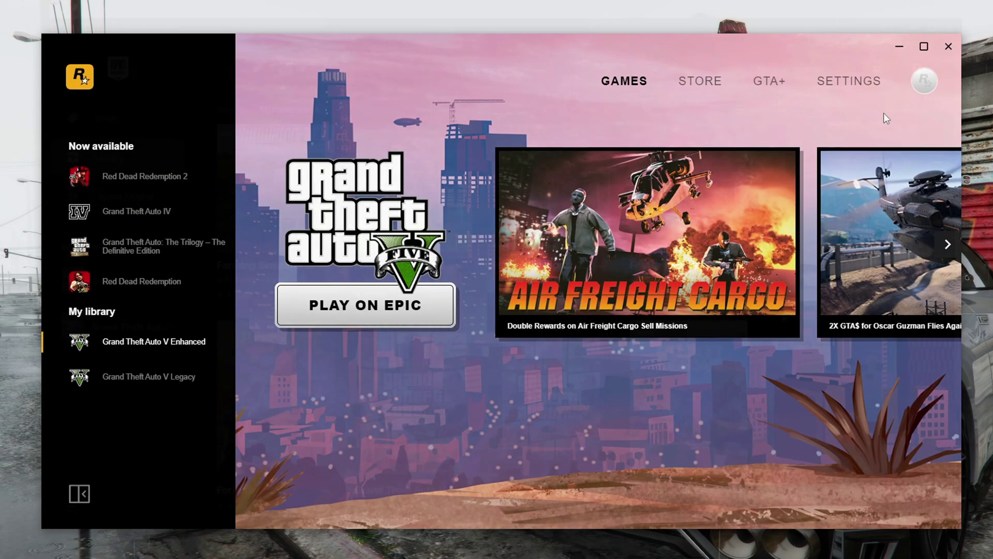
Step: Show the Rockstar Games Launcher's General settings page
{"action": "left_click", "coordinate": [872, 88]}
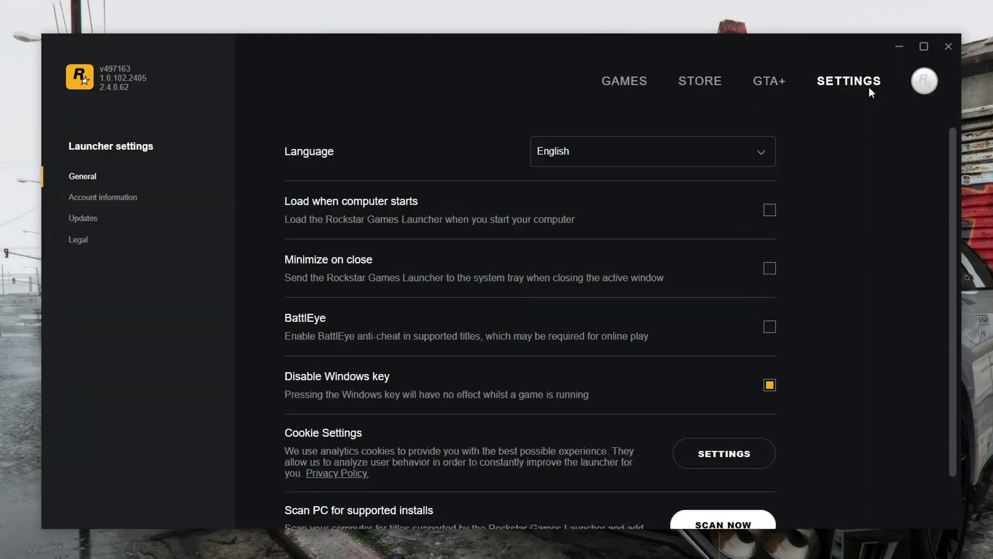